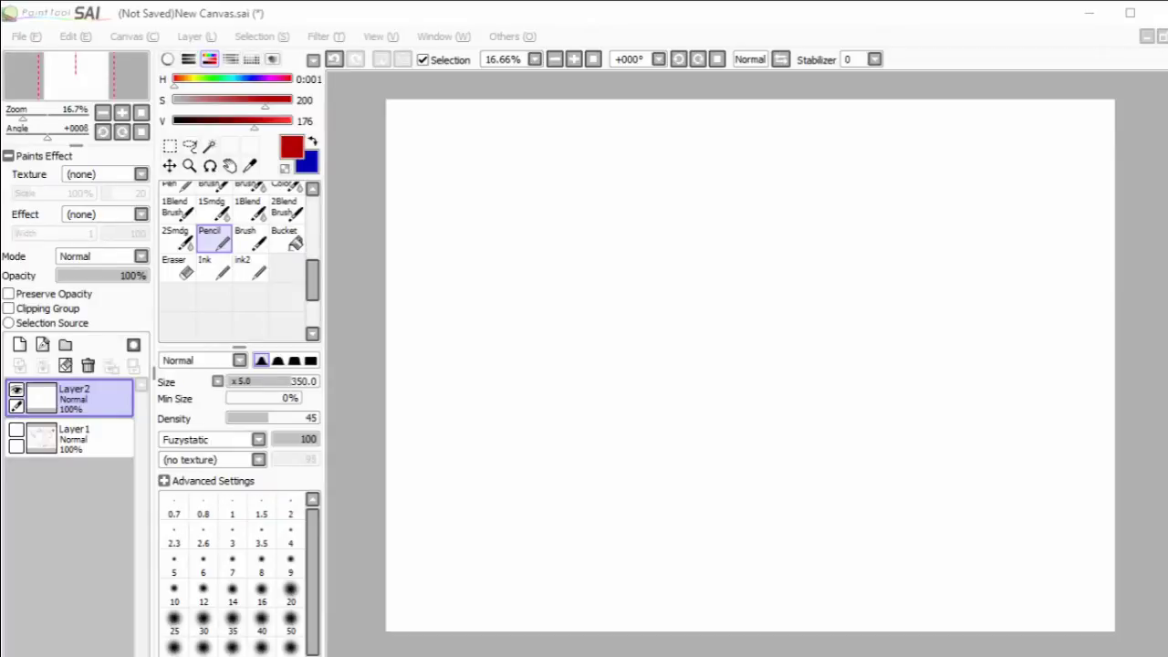
# - Sketch a red dome-shaped paw outline with the Pencil in the canvas's upper-left area and move it slightly down
pyautogui.click(221, 243)
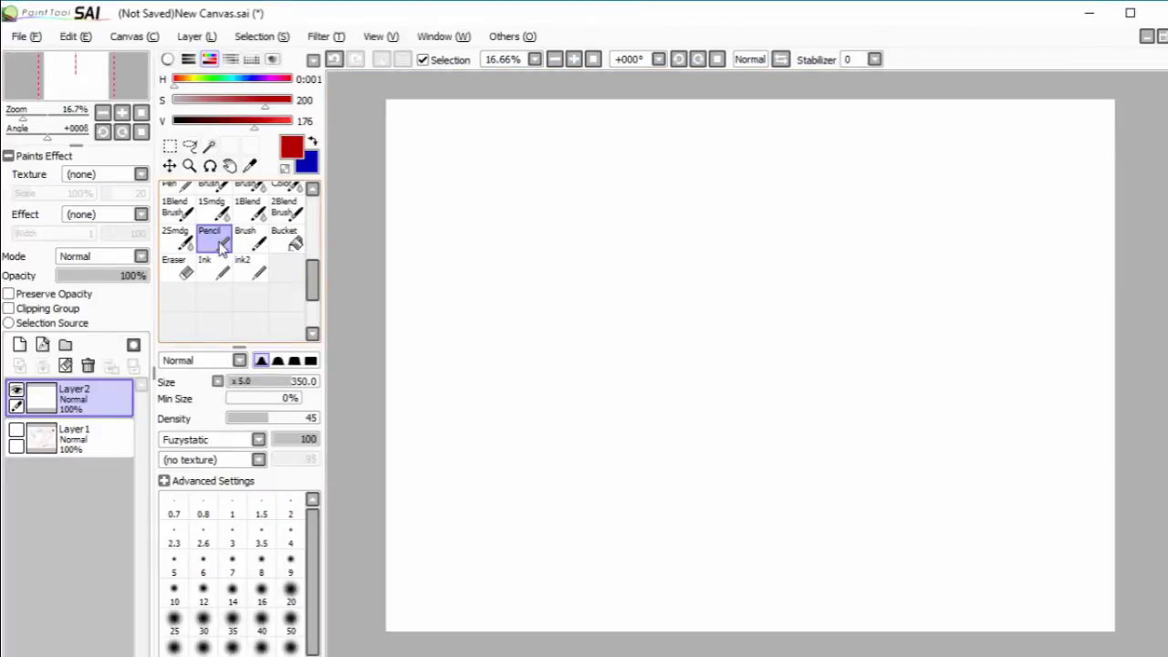
pyautogui.click(309, 144)
pyautogui.click(312, 144)
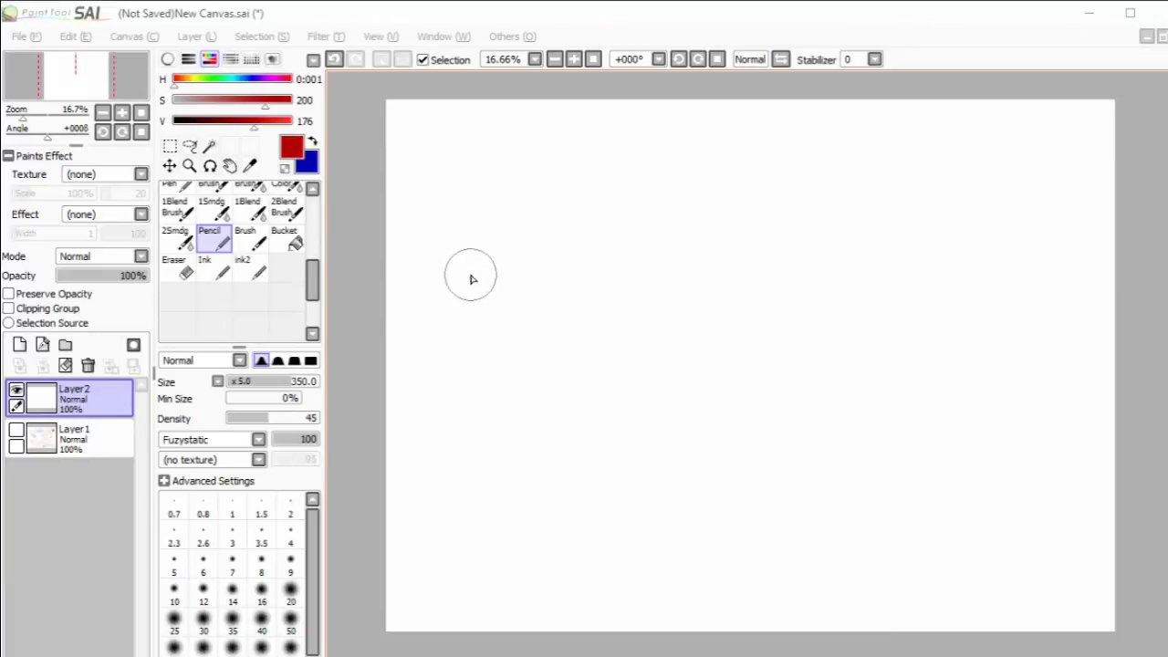
pyautogui.moveTo(428, 303)
pyautogui.mouseDown()
pyautogui.moveTo(495, 298)
pyautogui.moveTo(477, 307)
pyautogui.moveTo(439, 301)
pyautogui.moveTo(515, 297)
pyautogui.moveTo(429, 291)
pyautogui.moveTo(430, 273)
pyautogui.moveTo(434, 287)
pyautogui.moveTo(473, 250)
pyautogui.moveTo(488, 252)
pyautogui.moveTo(465, 251)
pyautogui.moveTo(518, 265)
pyautogui.moveTo(530, 300)
pyautogui.moveTo(484, 304)
pyautogui.mouseUp()
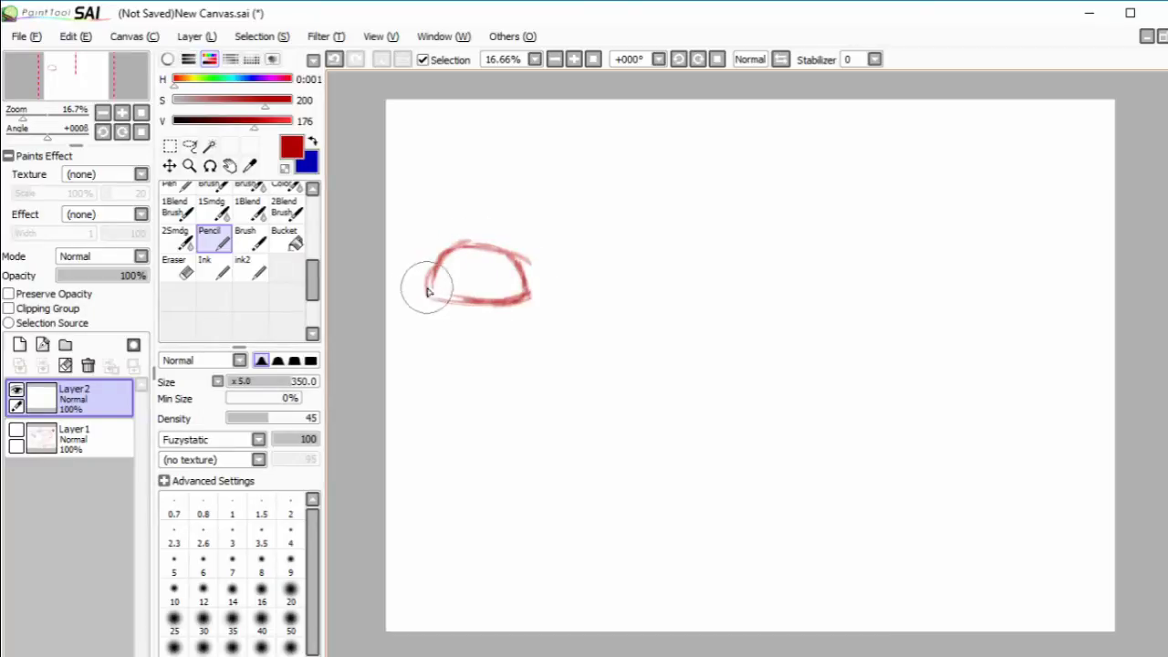
pyautogui.click(169, 165)
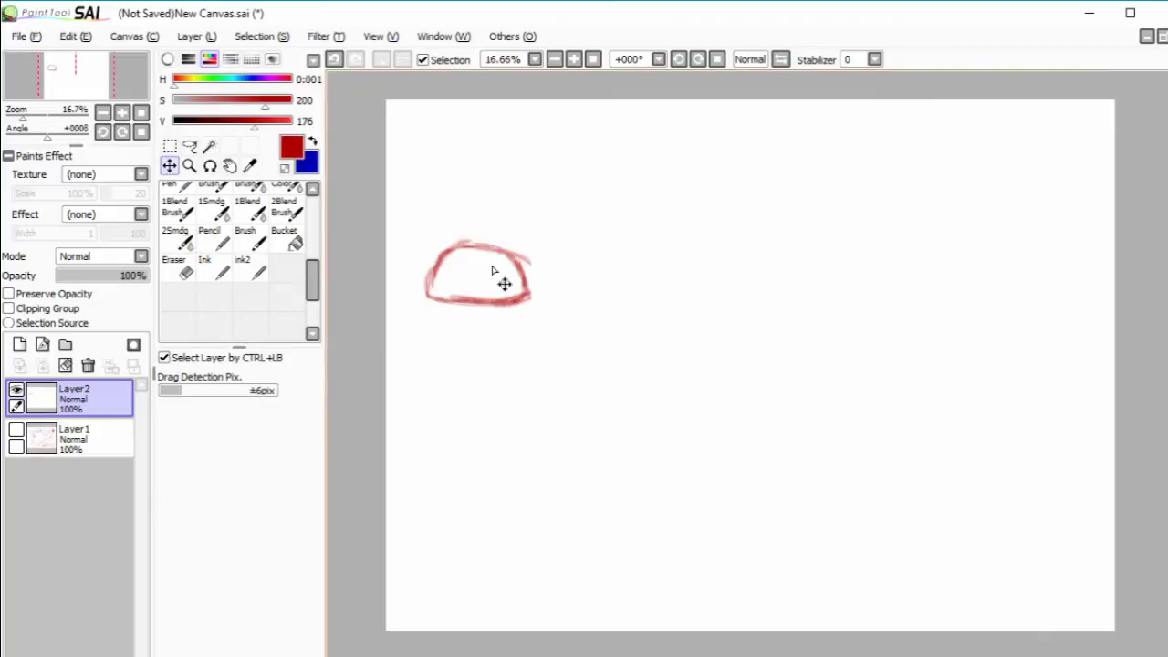
pyautogui.moveTo(493, 269); pyautogui.dragTo(491, 310)
# - Draw the front and back lines of a long leg rising from the paw to the canvas's upper edge
pyautogui.click(209, 238)
pyautogui.click(209, 242)
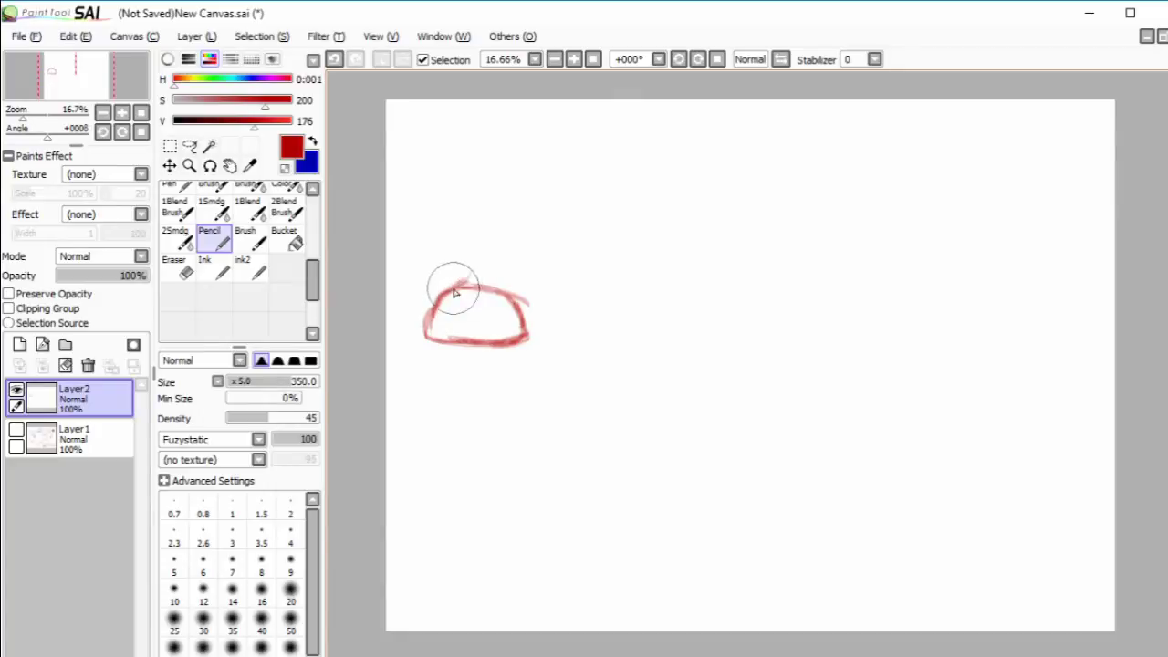
pyautogui.moveTo(469, 286)
pyautogui.mouseDown()
pyautogui.moveTo(488, 245)
pyautogui.moveTo(473, 283)
pyautogui.moveTo(508, 150)
pyautogui.mouseUp()
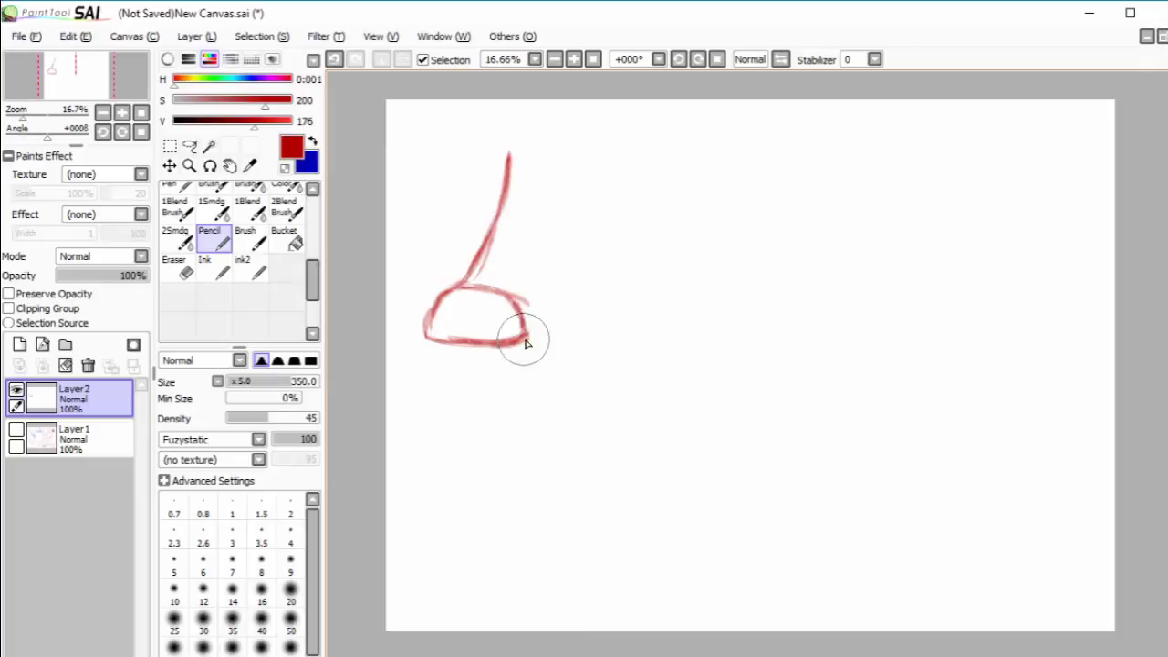
pyautogui.moveTo(524, 339); pyautogui.dragTo(552, 189)
pyautogui.moveTo(545, 245)
pyautogui.mouseDown()
pyautogui.moveTo(553, 215)
pyautogui.moveTo(498, 213)
pyautogui.moveTo(511, 201)
pyautogui.moveTo(505, 183)
pyautogui.moveTo(553, 214)
pyautogui.moveTo(571, 151)
pyautogui.moveTo(495, 173)
pyautogui.moveTo(519, 154)
pyautogui.moveTo(508, 179)
pyautogui.moveTo(502, 133)
pyautogui.moveTo(513, 122)
pyautogui.mouseUp()
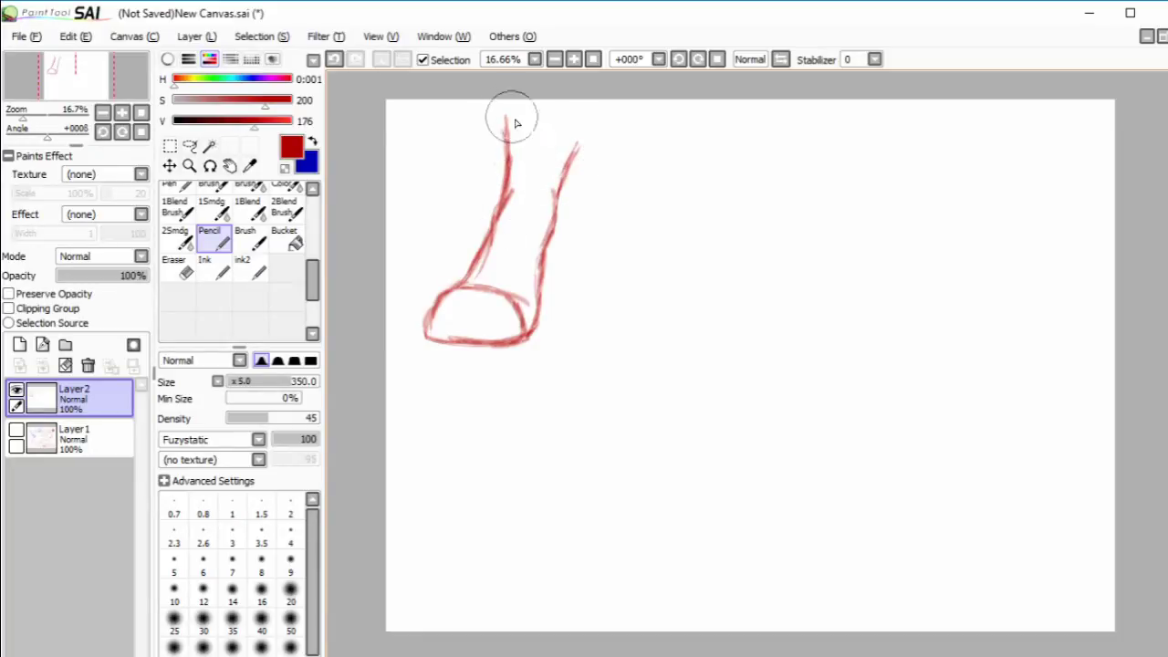
pyautogui.moveTo(575, 144)
pyautogui.mouseDown()
pyautogui.moveTo(558, 191)
pyautogui.moveTo(577, 113)
pyautogui.mouseUp()
pyautogui.moveTo(507, 122)
pyautogui.mouseDown()
pyautogui.moveTo(517, 102)
pyautogui.moveTo(571, 102)
pyautogui.mouseUp()
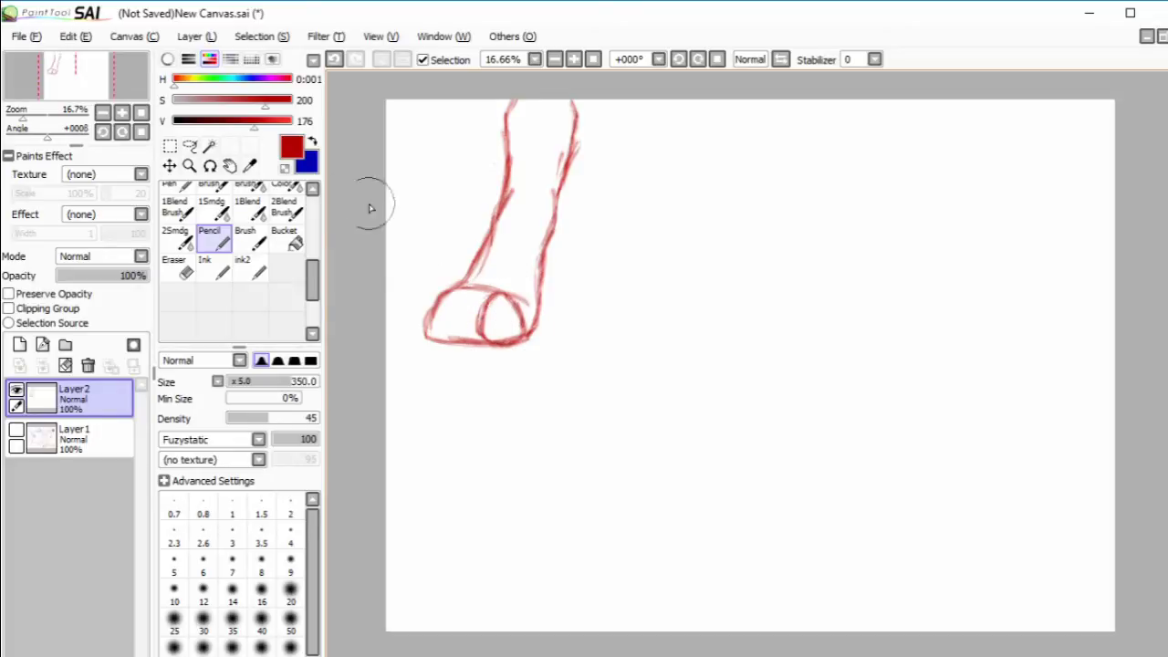
# - Erase the round toe inside the paw, draw curved toe divisions instead, and trim the paw's lower front edge
pyautogui.click(178, 266)
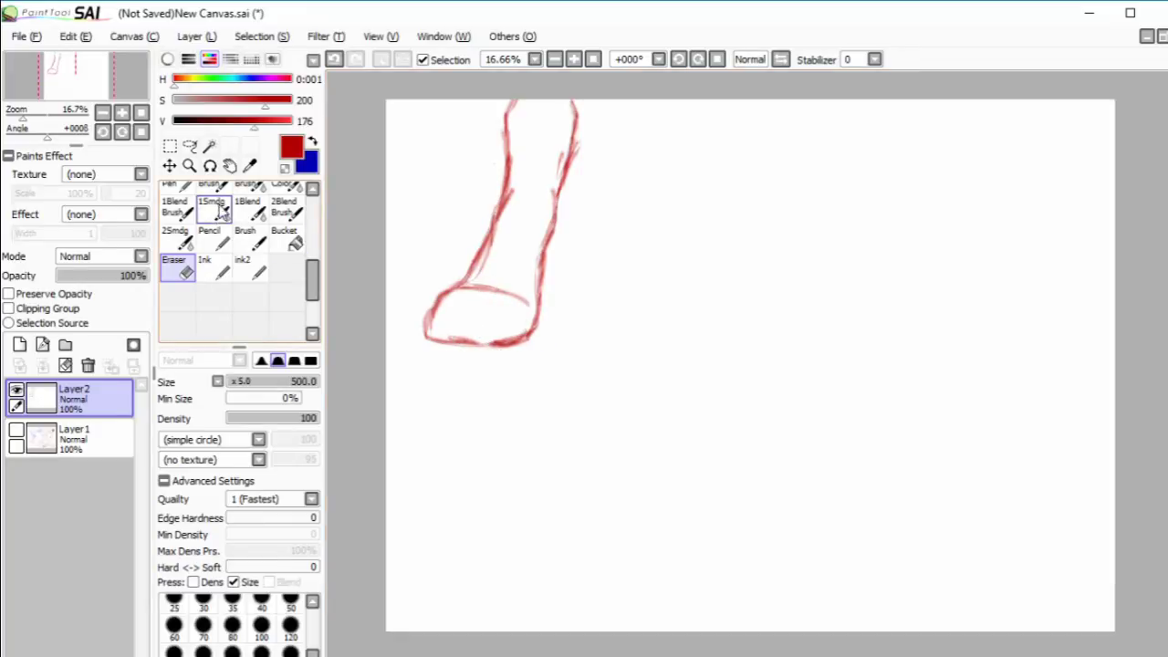
pyautogui.click(215, 237)
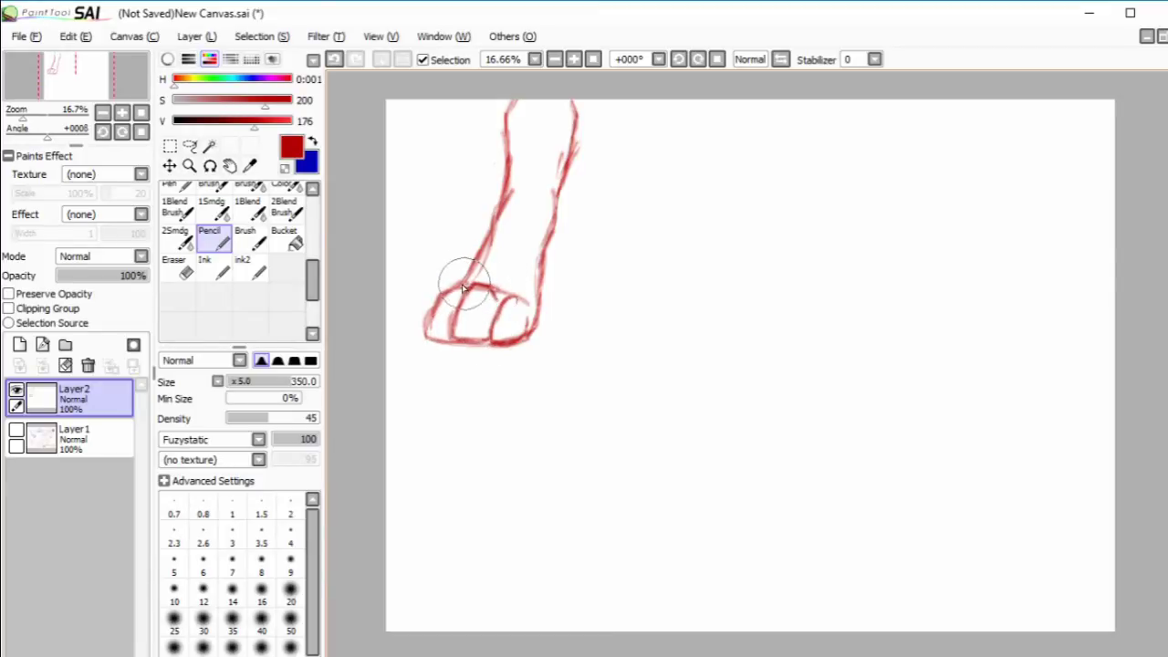
pyautogui.moveTo(454, 284); pyautogui.dragTo(436, 304)
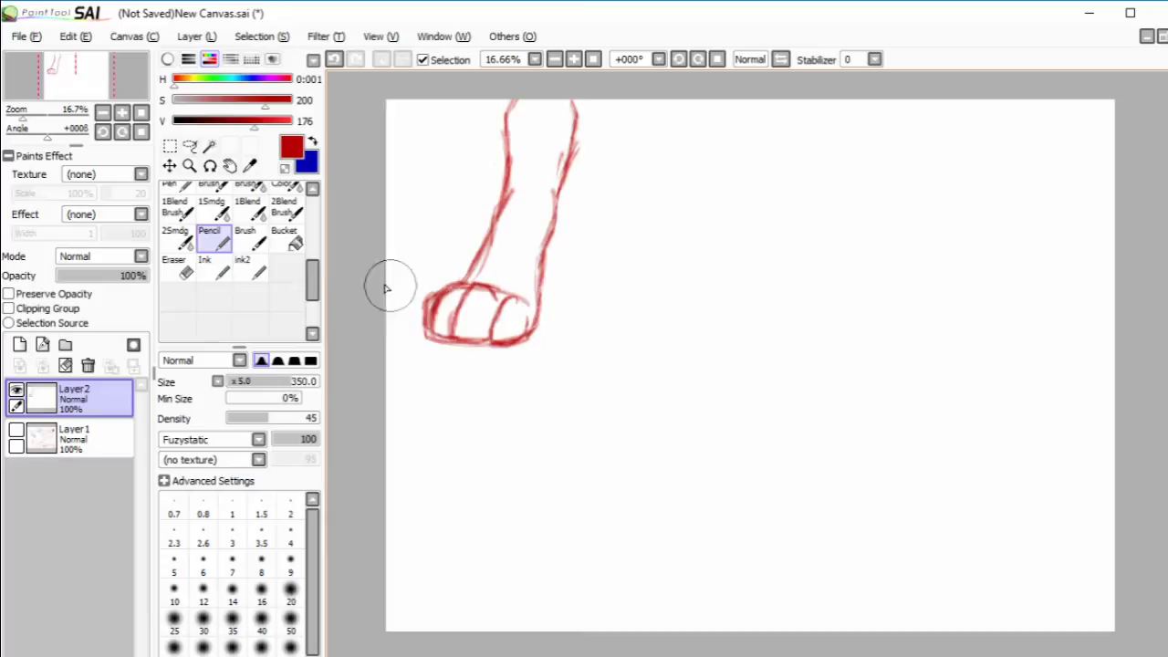
pyautogui.press('e')
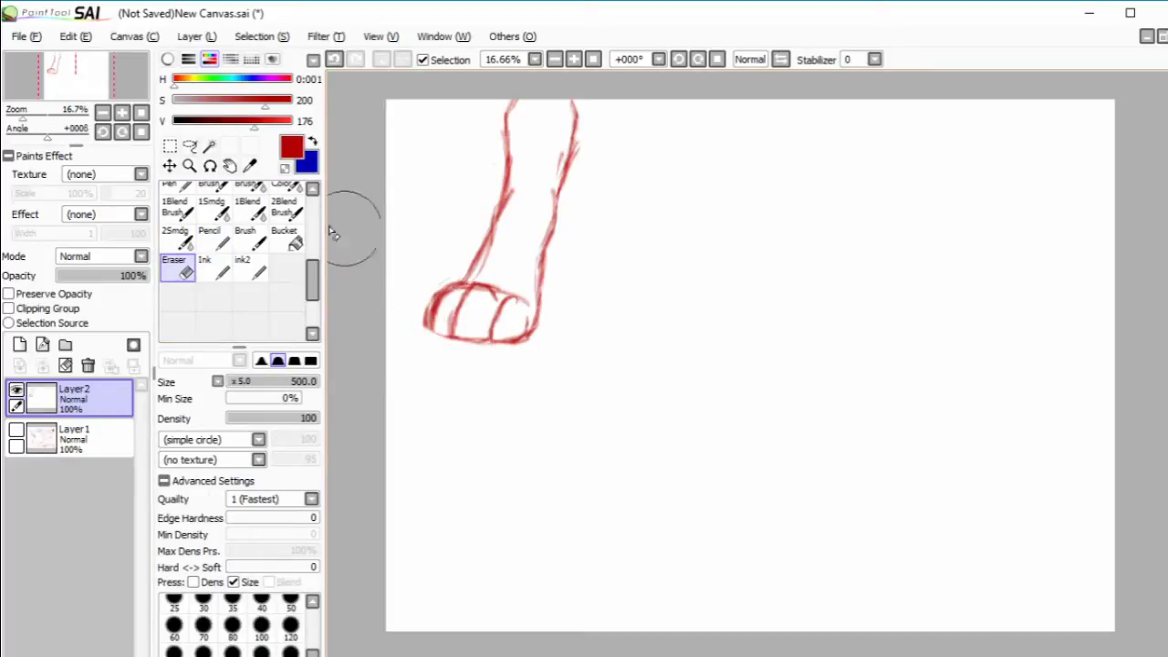
# - Draw small pointed claws at the lower ends of the first paw's toes with the Pencil
pyautogui.click(210, 239)
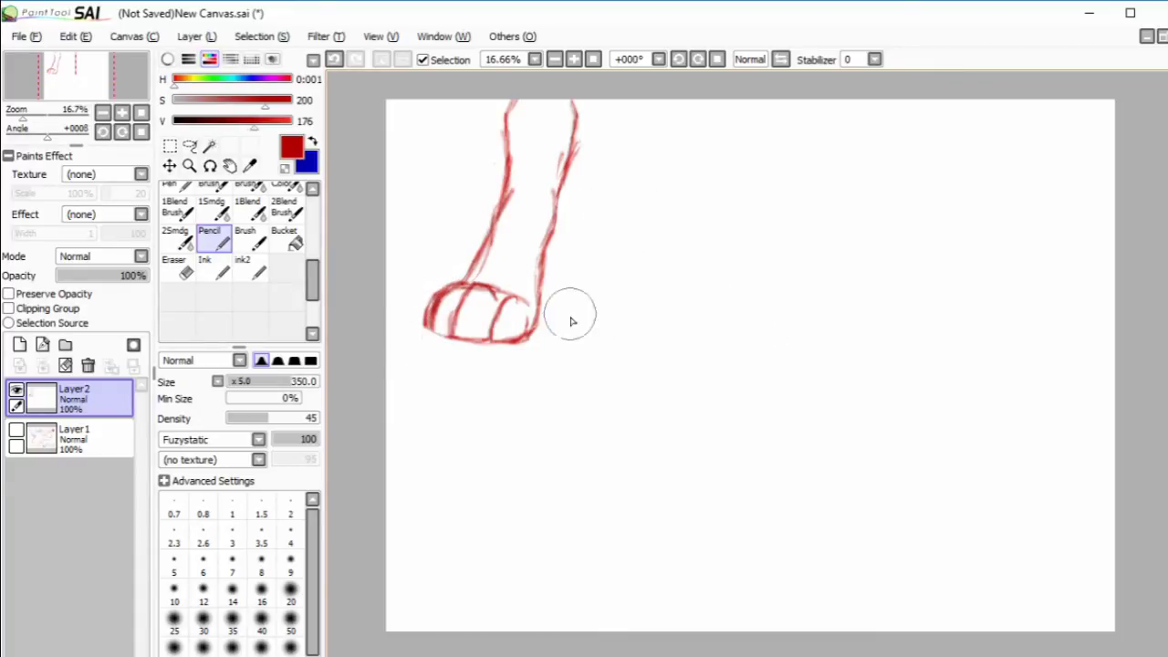
pyautogui.moveTo(449, 290); pyautogui.dragTo(438, 314)
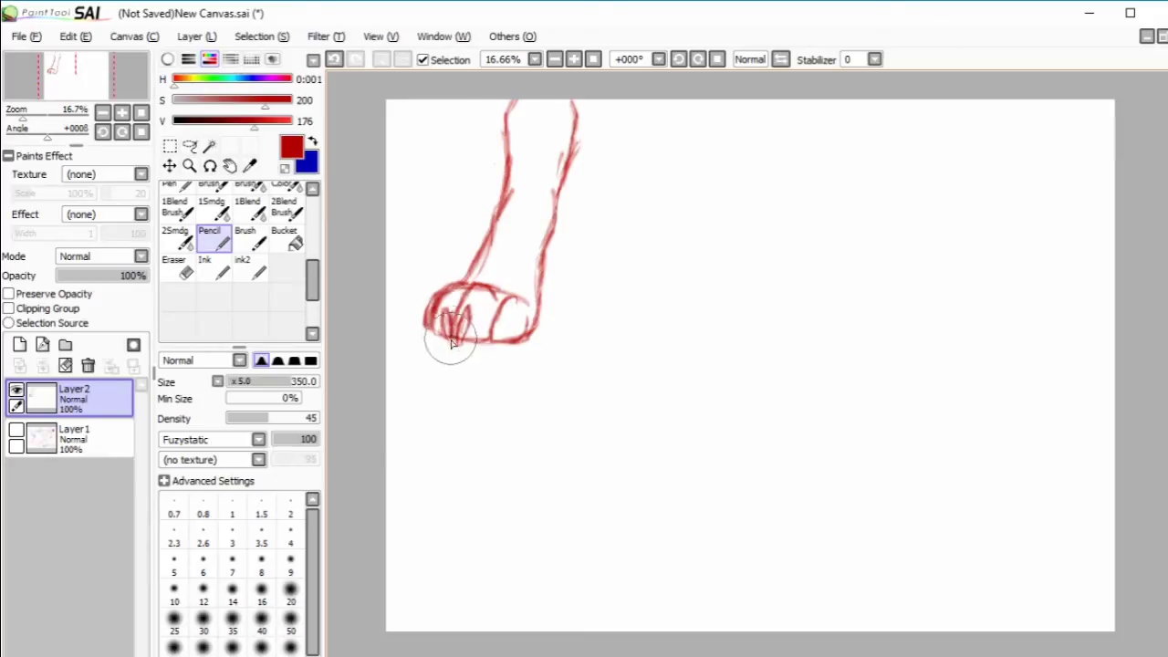
pyautogui.moveTo(518, 306); pyautogui.dragTo(493, 345)
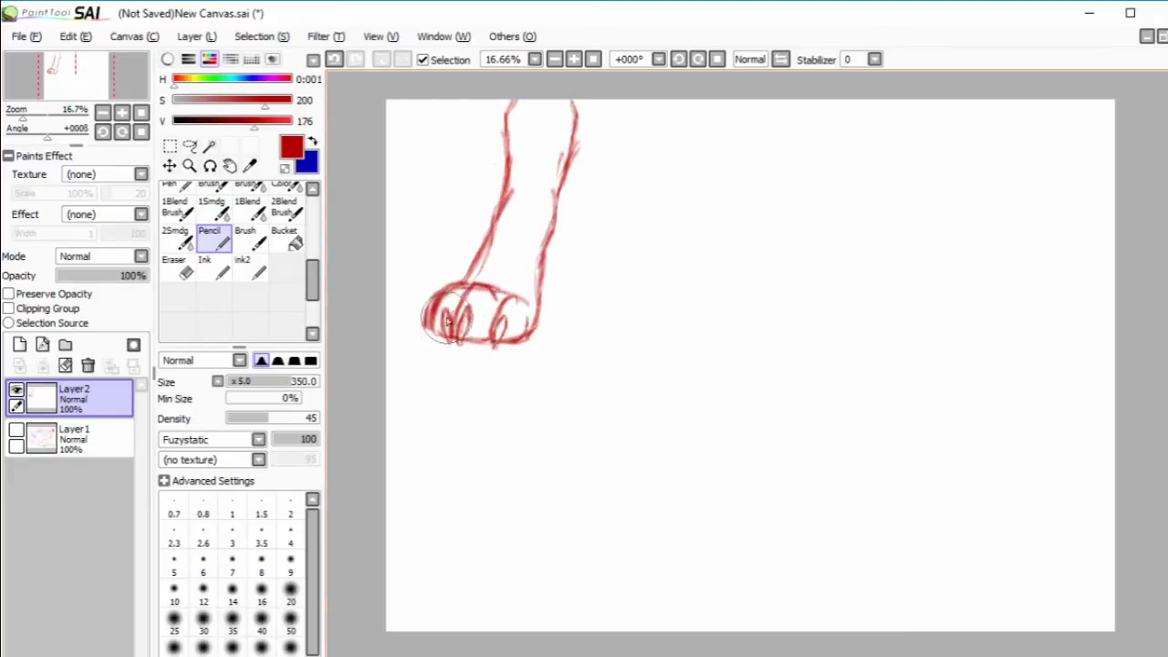
pyautogui.moveTo(435, 306)
pyautogui.mouseDown()
pyautogui.moveTo(427, 332)
pyautogui.moveTo(431, 305)
pyautogui.mouseUp()
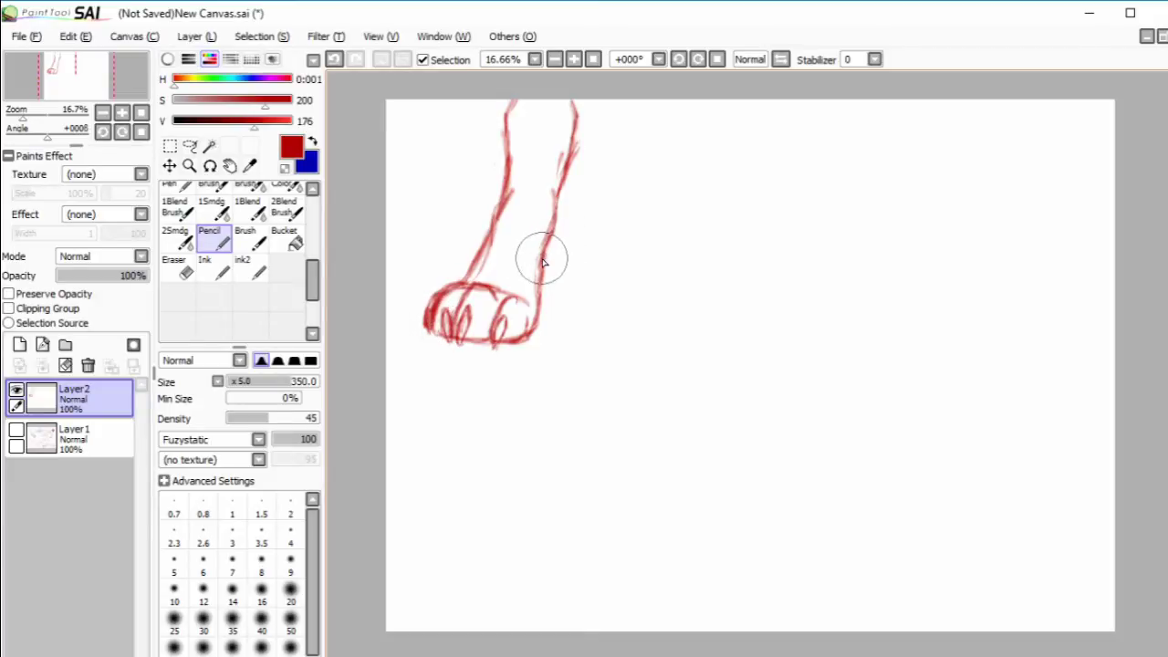
# - Draw a small dewclaw on the back of the first leg above the paw and clean up its edges with the Eraser
pyautogui.moveTo(542, 260)
pyautogui.mouseDown()
pyautogui.moveTo(540, 278)
pyautogui.moveTo(548, 271)
pyautogui.mouseUp()
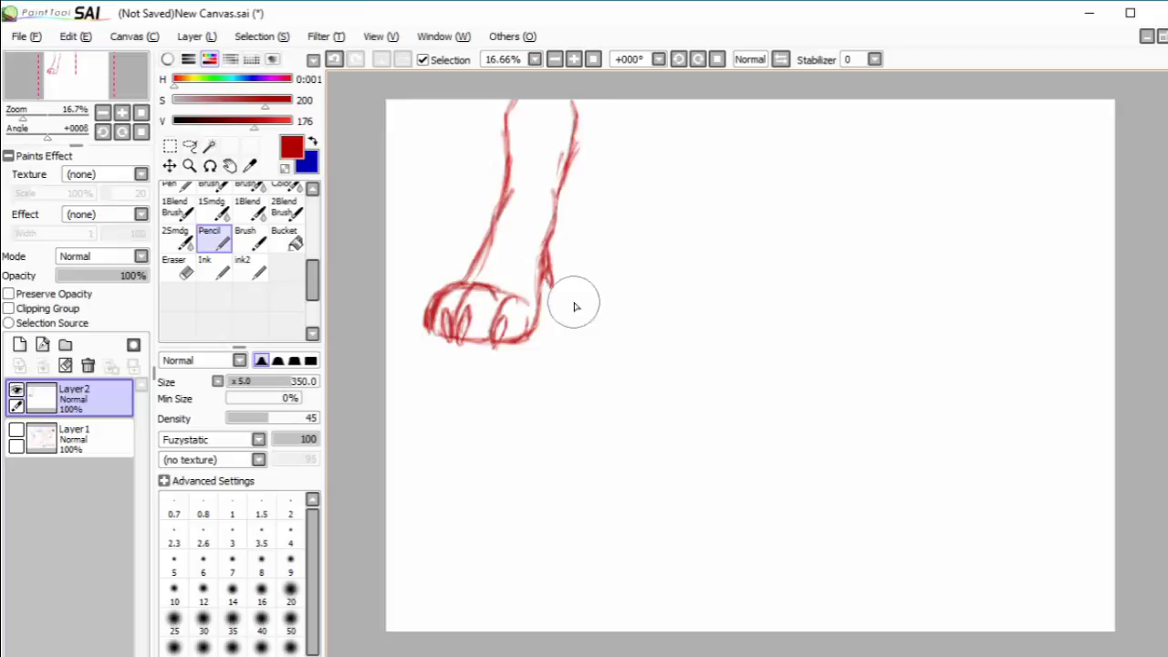
pyautogui.press('e')
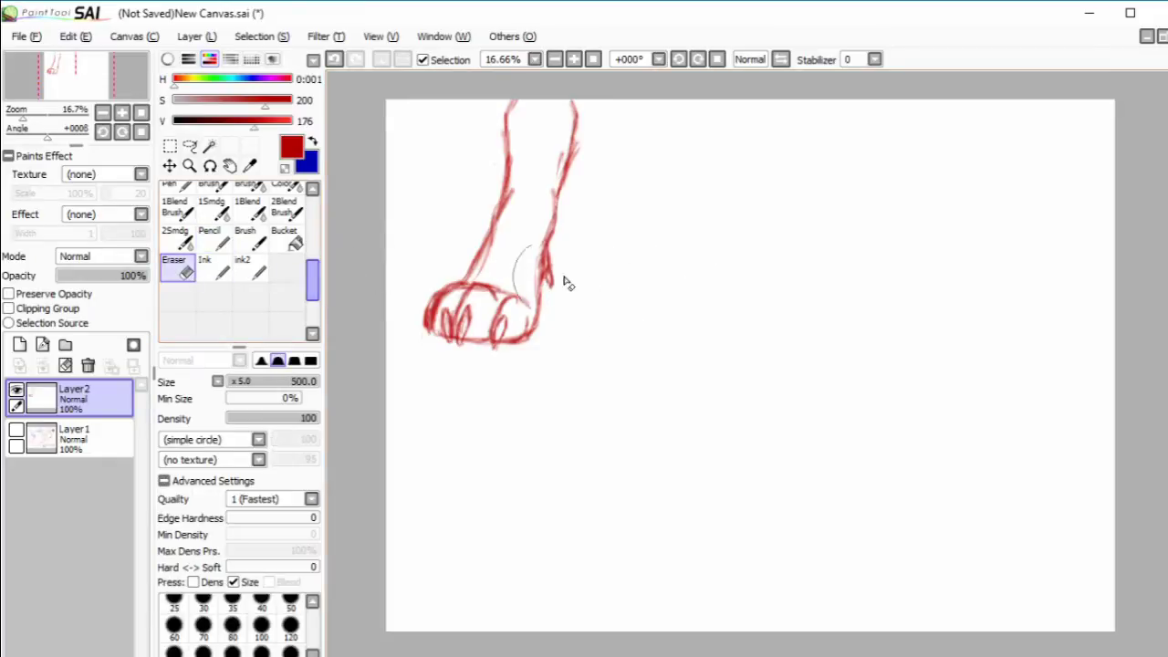
pyautogui.press('n')
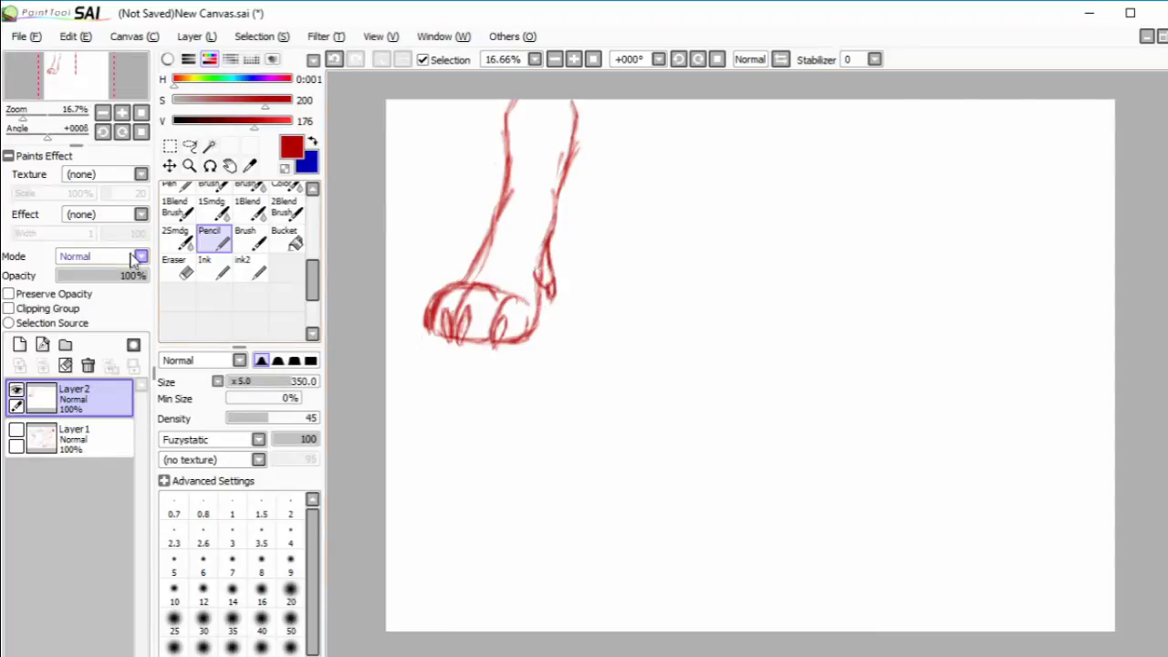
pyautogui.click(177, 266)
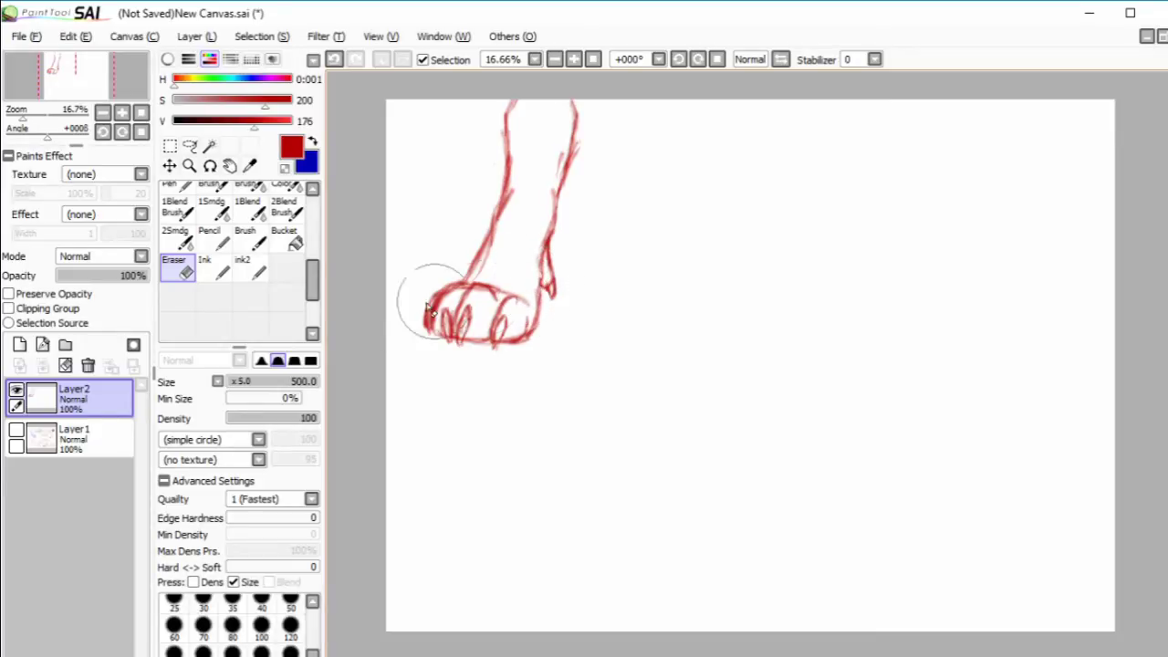
pyautogui.click(17, 390)
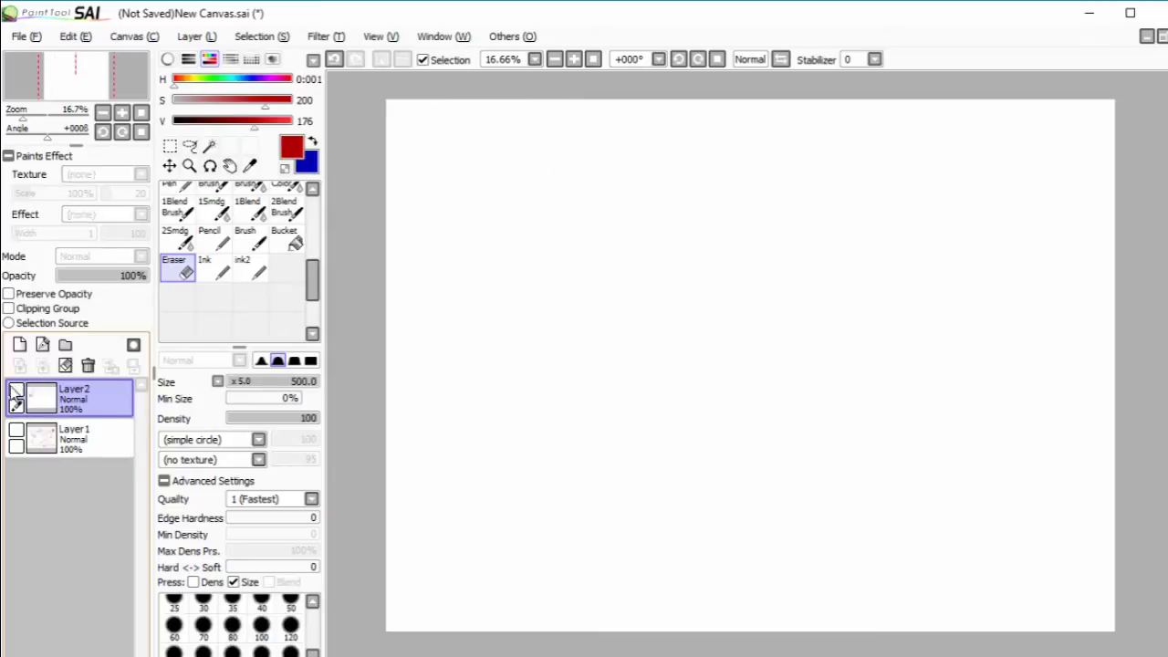
pyautogui.click(17, 390)
pyautogui.click(210, 239)
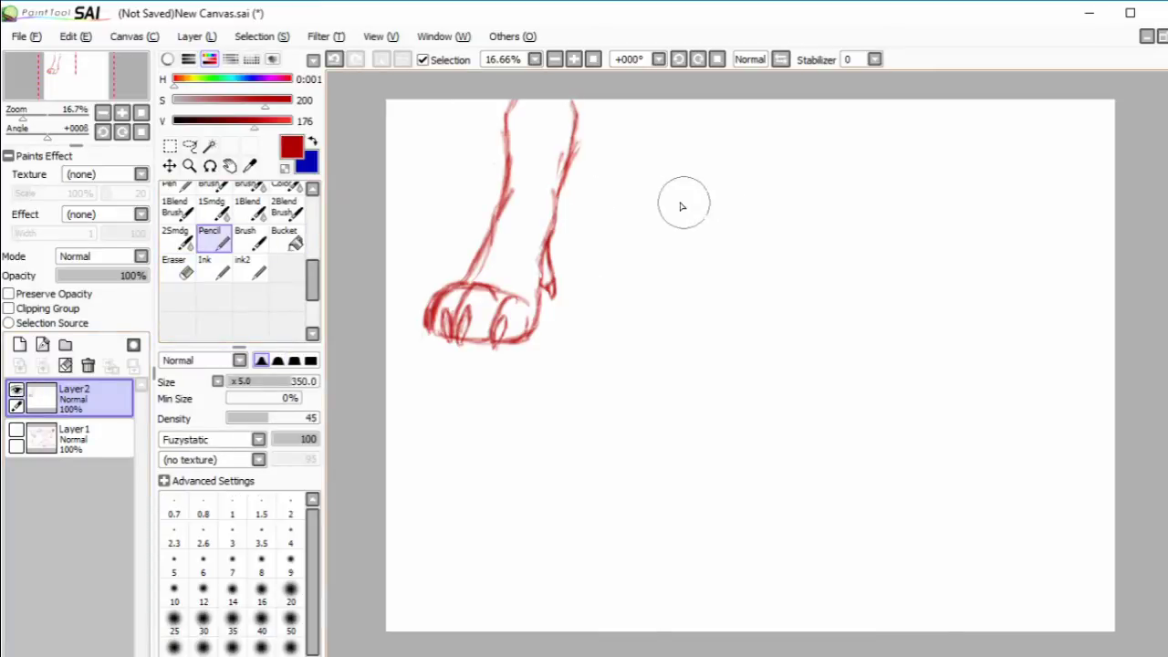
pyautogui.moveTo(773, 162)
pyautogui.mouseDown()
pyautogui.moveTo(709, 176)
pyautogui.moveTo(604, 288)
pyautogui.mouseUp()
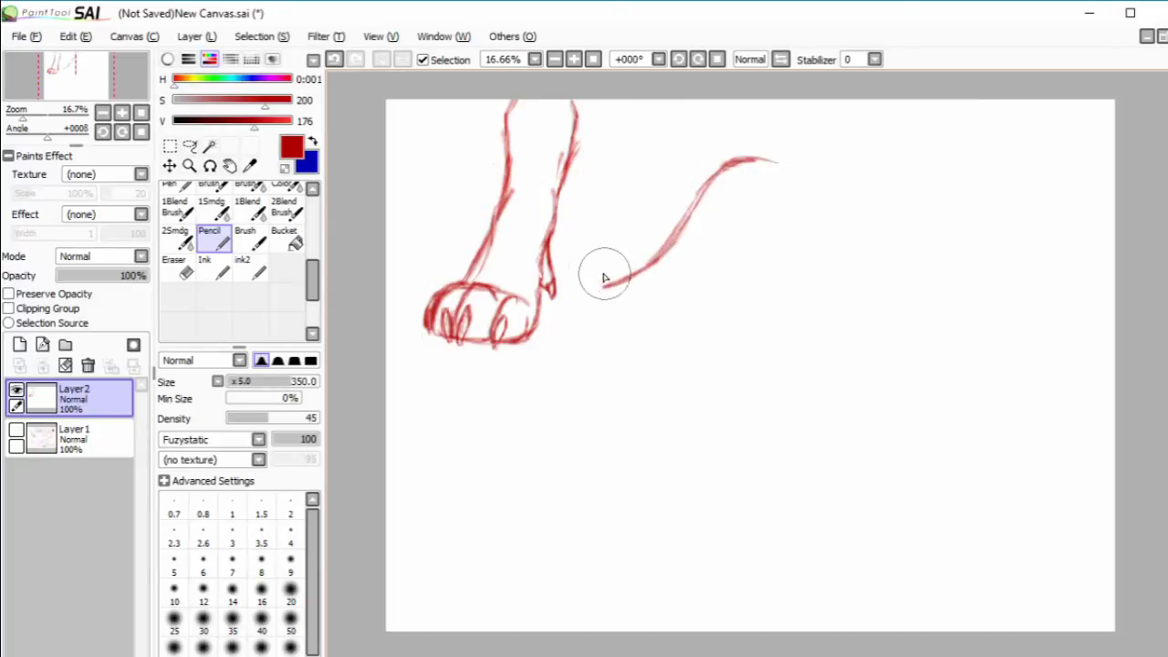
pyautogui.click(177, 266)
pyautogui.moveTo(663, 240)
pyautogui.mouseDown()
pyautogui.moveTo(634, 267)
pyautogui.moveTo(718, 162)
pyautogui.moveTo(728, 178)
pyautogui.moveTo(816, 159)
pyautogui.mouseUp()
# - Sketch a second, slanted leg with a tapered paw beside the first leg and erase its stray upper line
pyautogui.click(210, 237)
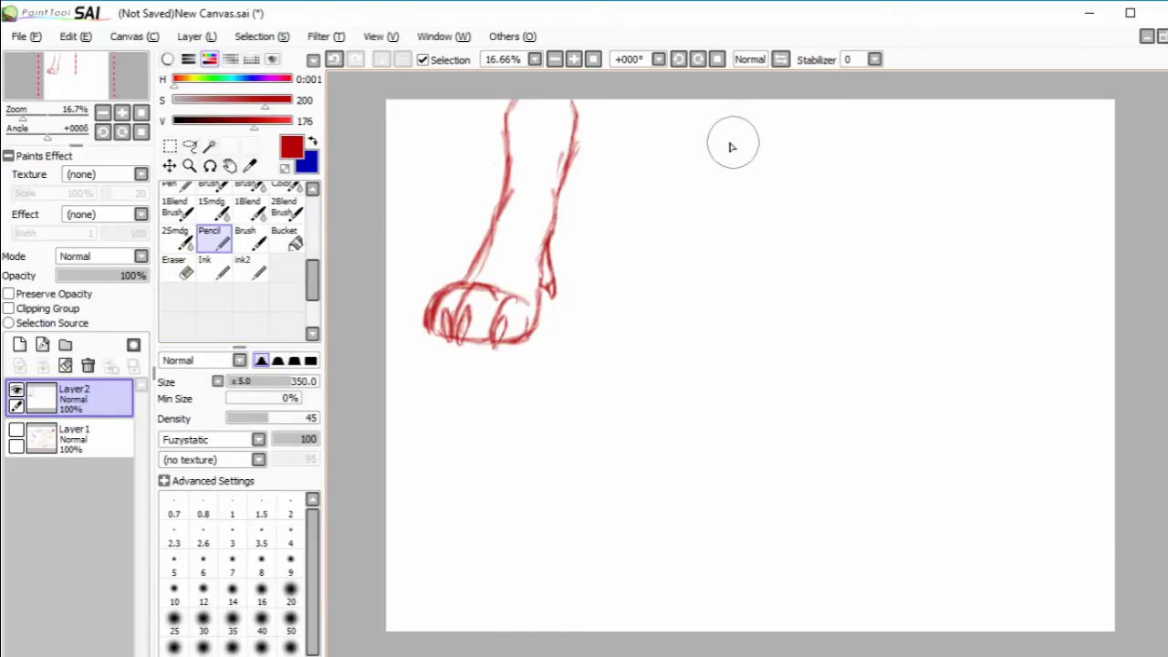
pyautogui.moveTo(735, 140)
pyautogui.mouseDown()
pyautogui.moveTo(702, 145)
pyautogui.moveTo(620, 259)
pyautogui.mouseUp()
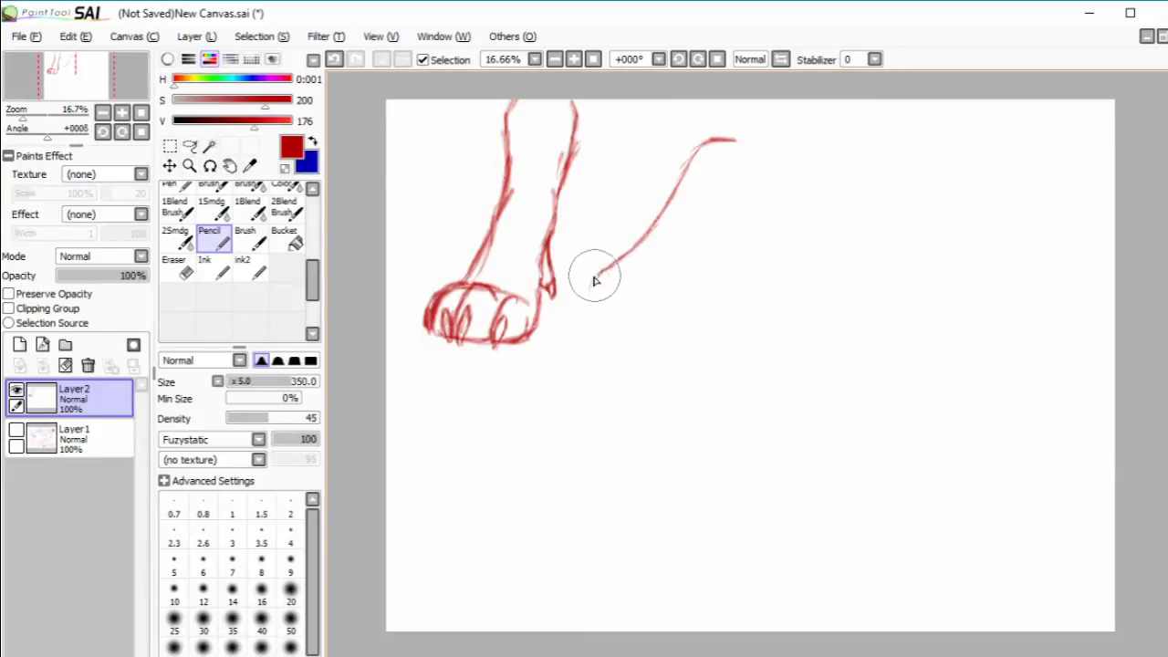
pyautogui.moveTo(597, 280)
pyautogui.mouseDown()
pyautogui.moveTo(594, 326)
pyautogui.moveTo(650, 299)
pyautogui.moveTo(608, 273)
pyautogui.moveTo(654, 287)
pyautogui.moveTo(649, 302)
pyautogui.moveTo(709, 214)
pyautogui.moveTo(743, 192)
pyautogui.moveTo(639, 310)
pyautogui.mouseUp()
pyautogui.moveTo(683, 177); pyautogui.dragTo(744, 135)
pyautogui.click(178, 266)
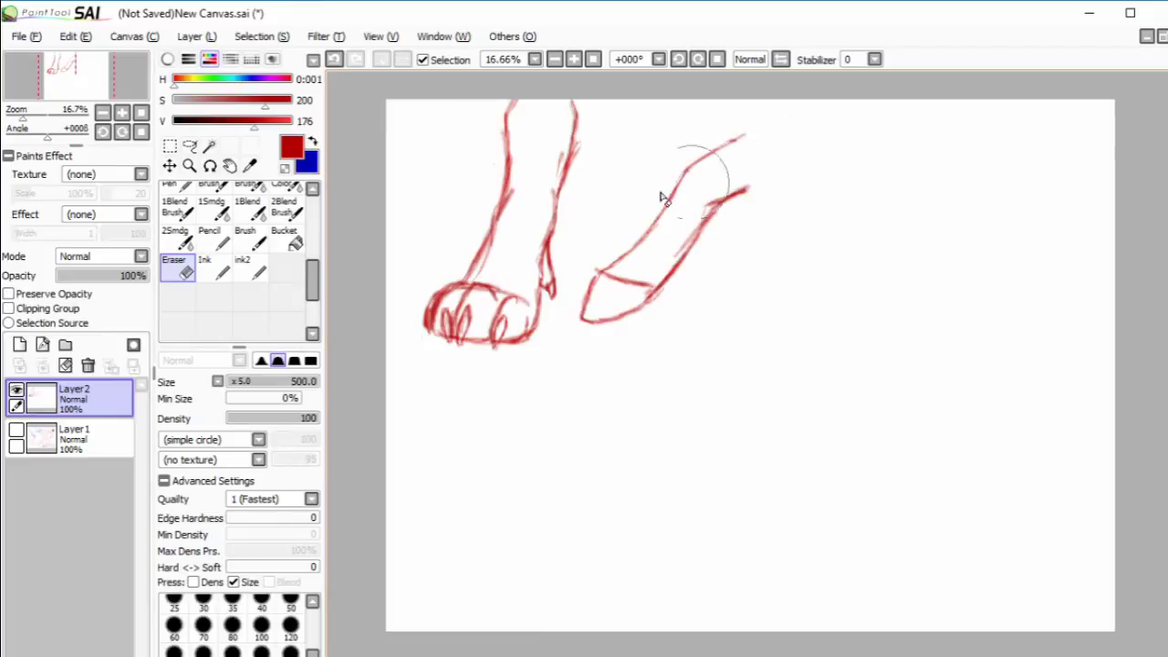
# - Draw toe divisions inside the second paw and reinforce its lower edge with the Pencil
pyautogui.click(211, 239)
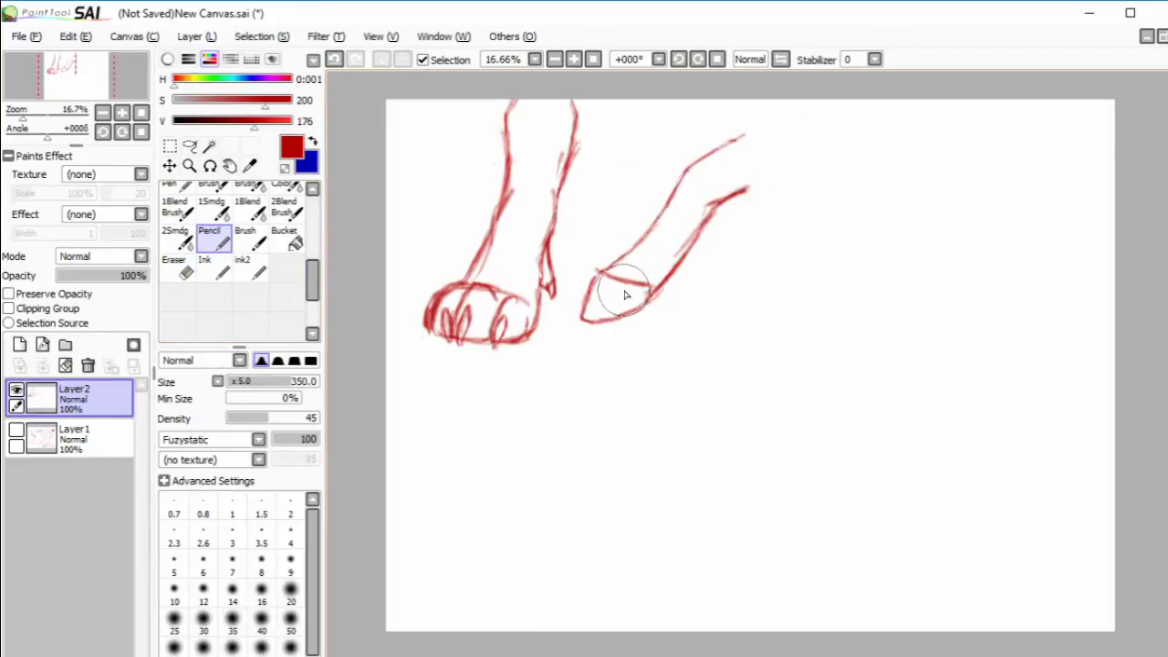
pyautogui.moveTo(618, 282)
pyautogui.mouseDown()
pyautogui.moveTo(622, 313)
pyautogui.moveTo(643, 299)
pyautogui.mouseUp()
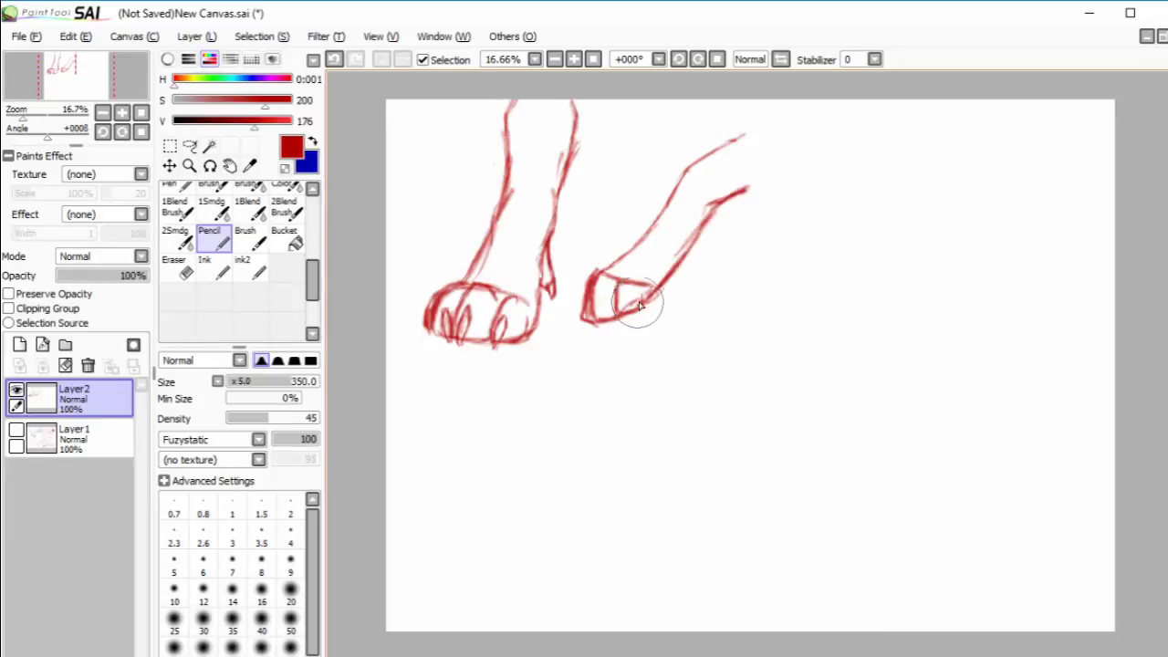
pyautogui.moveTo(639, 304); pyautogui.dragTo(599, 320)
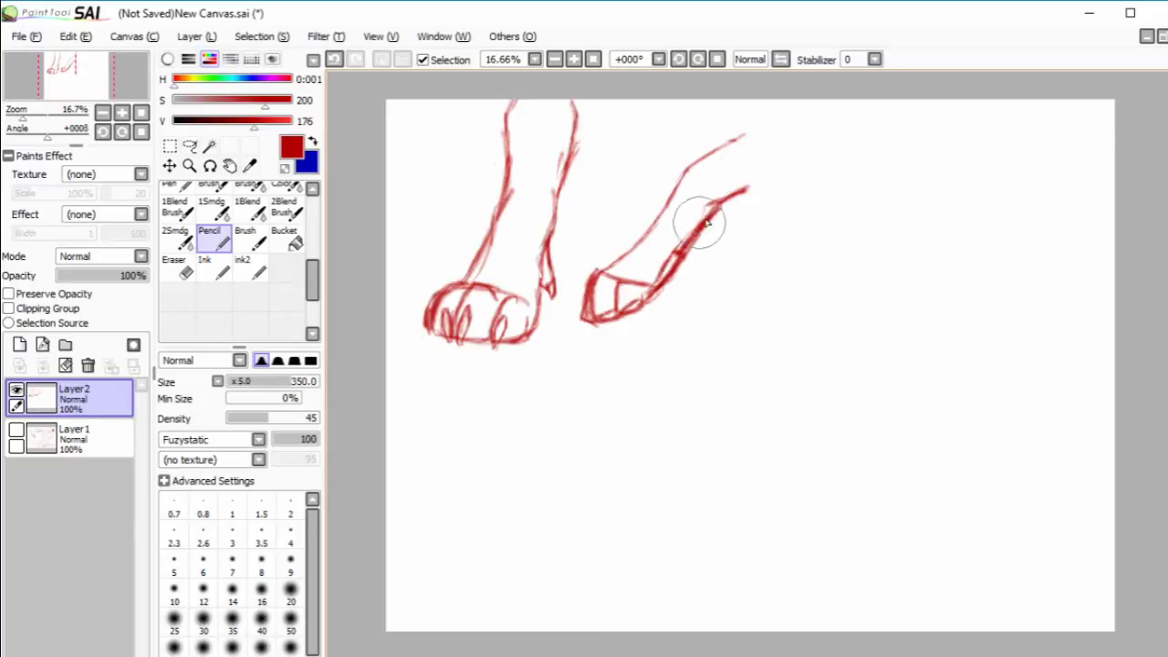
# - Erase the excess strokes behind the second leg, redraw its rear contour down to the paw, and add dark claws to the toes
pyautogui.click(178, 265)
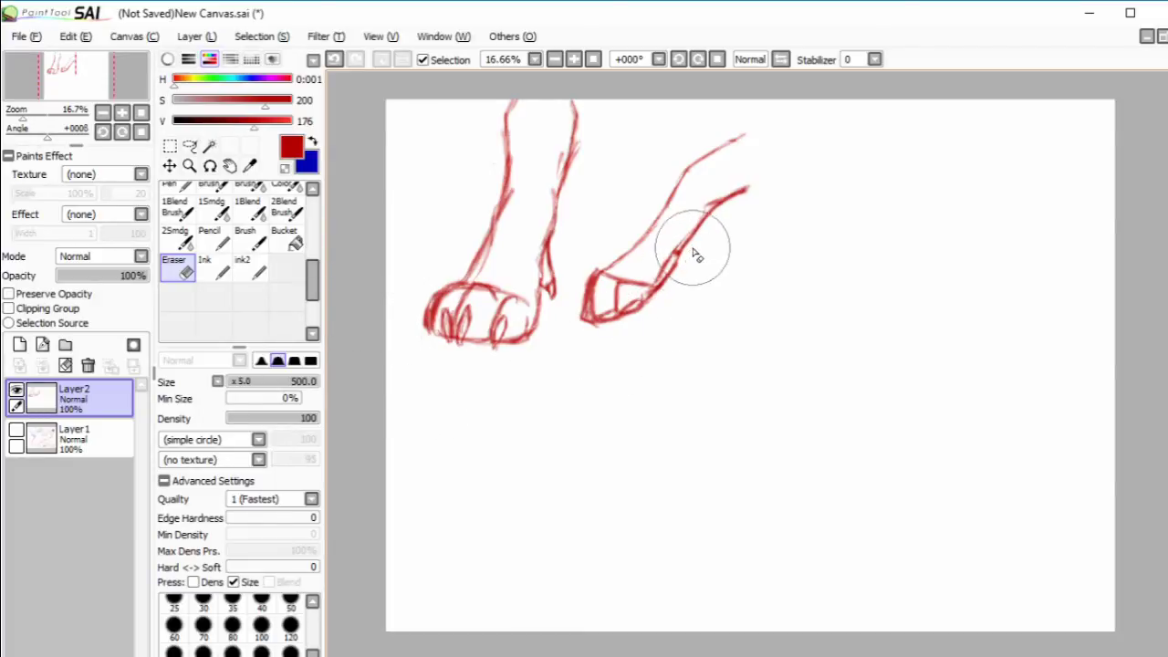
pyautogui.click(209, 237)
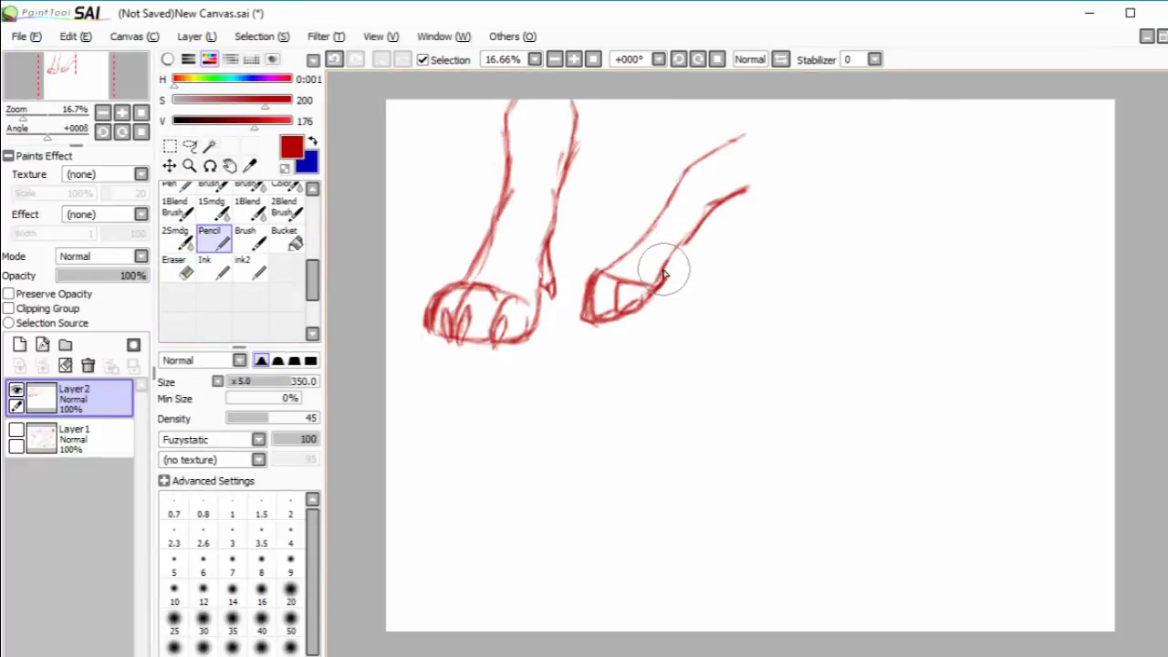
pyautogui.moveTo(667, 272)
pyautogui.mouseDown()
pyautogui.moveTo(650, 305)
pyautogui.moveTo(656, 278)
pyautogui.moveTo(649, 292)
pyautogui.mouseUp()
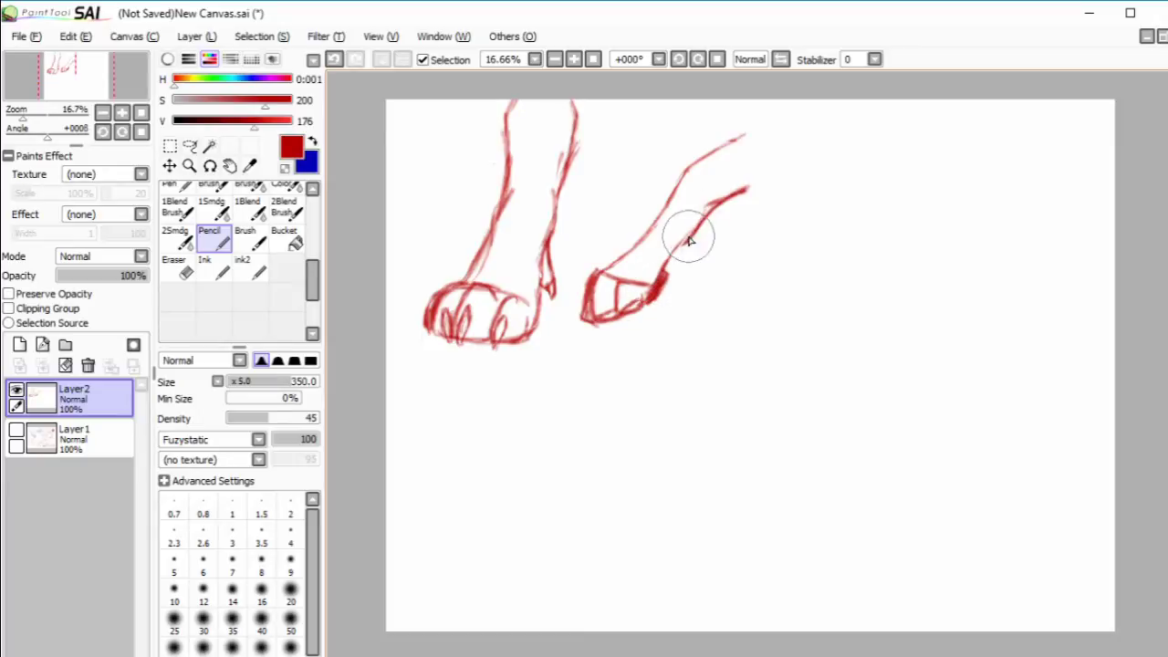
pyautogui.moveTo(690, 240); pyautogui.dragTo(716, 215)
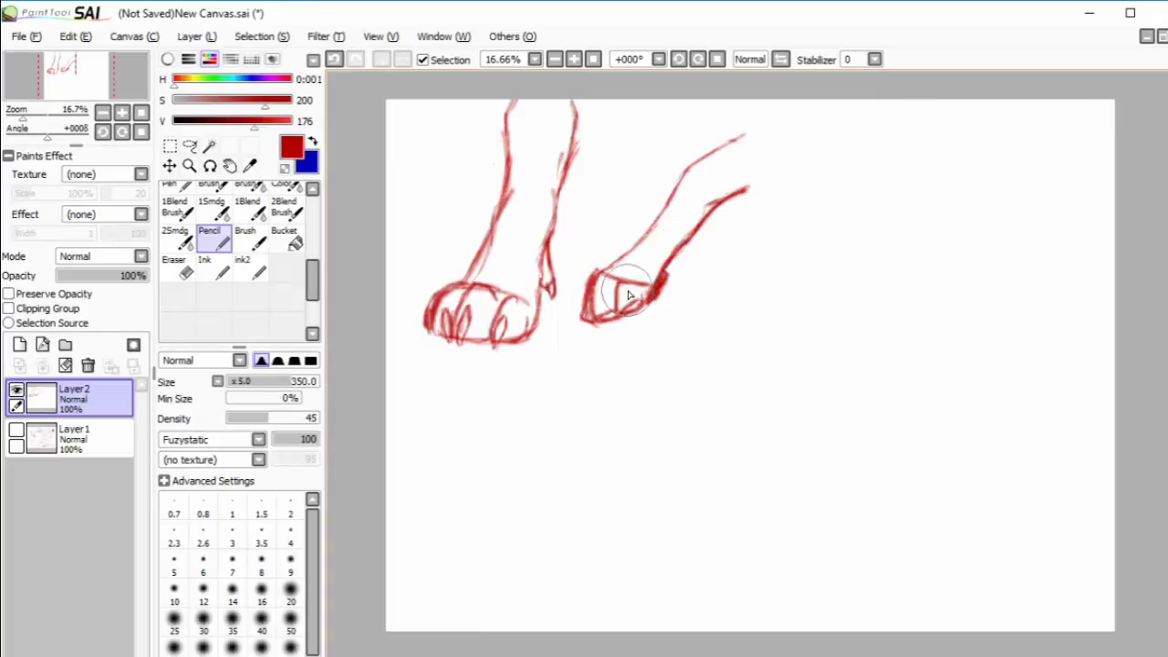
pyautogui.moveTo(628, 295)
pyautogui.mouseDown()
pyautogui.moveTo(608, 319)
pyautogui.moveTo(593, 294)
pyautogui.moveTo(587, 310)
pyautogui.moveTo(588, 292)
pyautogui.moveTo(576, 309)
pyautogui.moveTo(585, 297)
pyautogui.mouseUp()
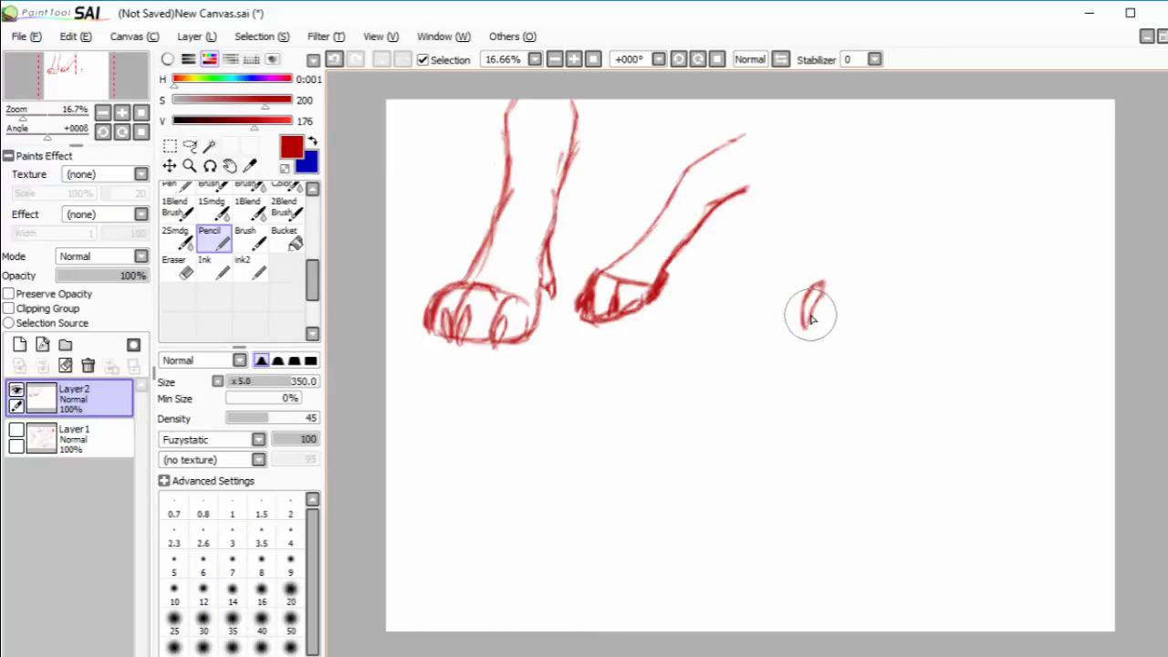
# - Sketch a side-view toe with a tucked claw to the right of the second leg, including its upper contour and underside
pyautogui.moveTo(817, 328); pyautogui.dragTo(860, 319)
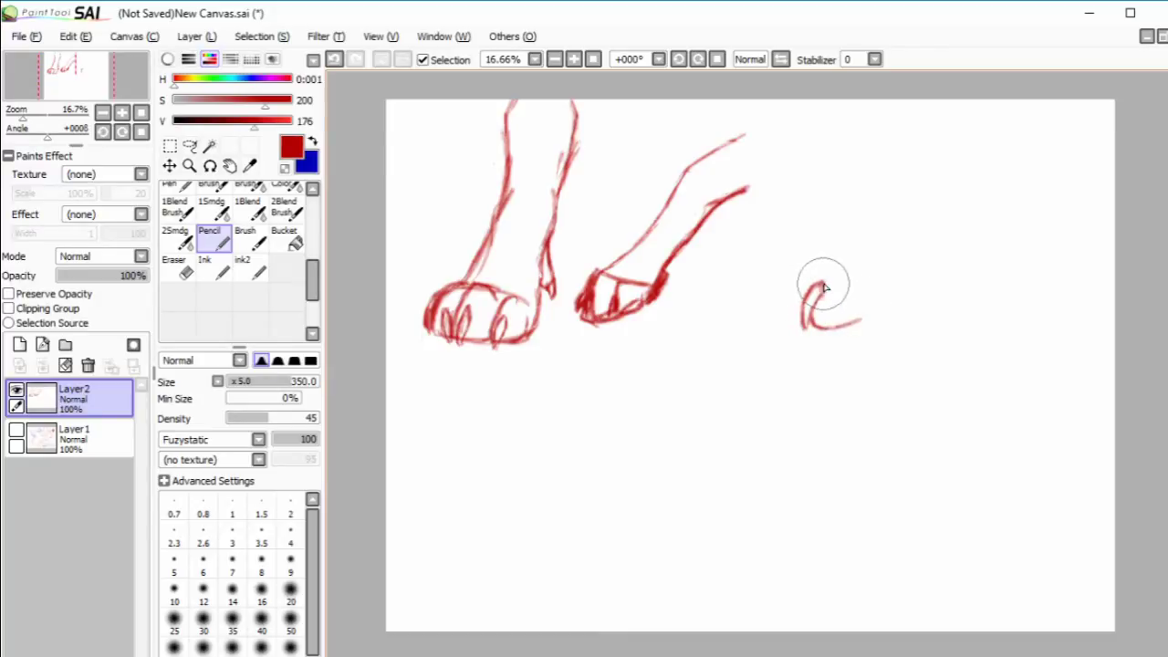
pyautogui.moveTo(840, 258); pyautogui.dragTo(853, 264)
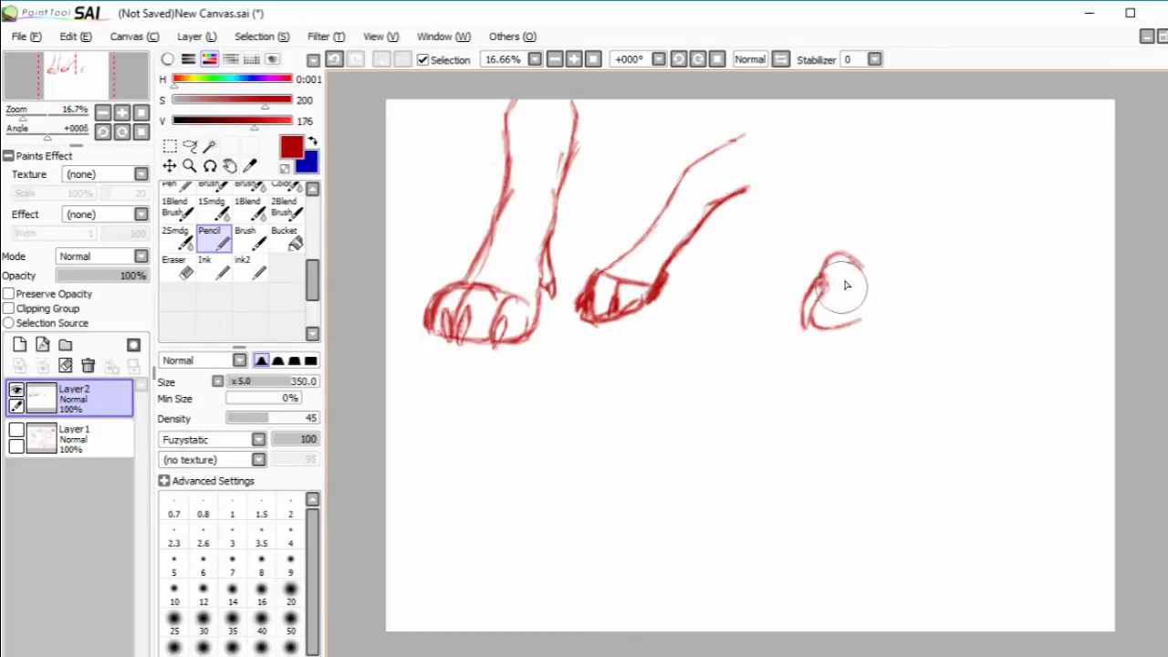
pyautogui.moveTo(853, 259); pyautogui.dragTo(882, 248)
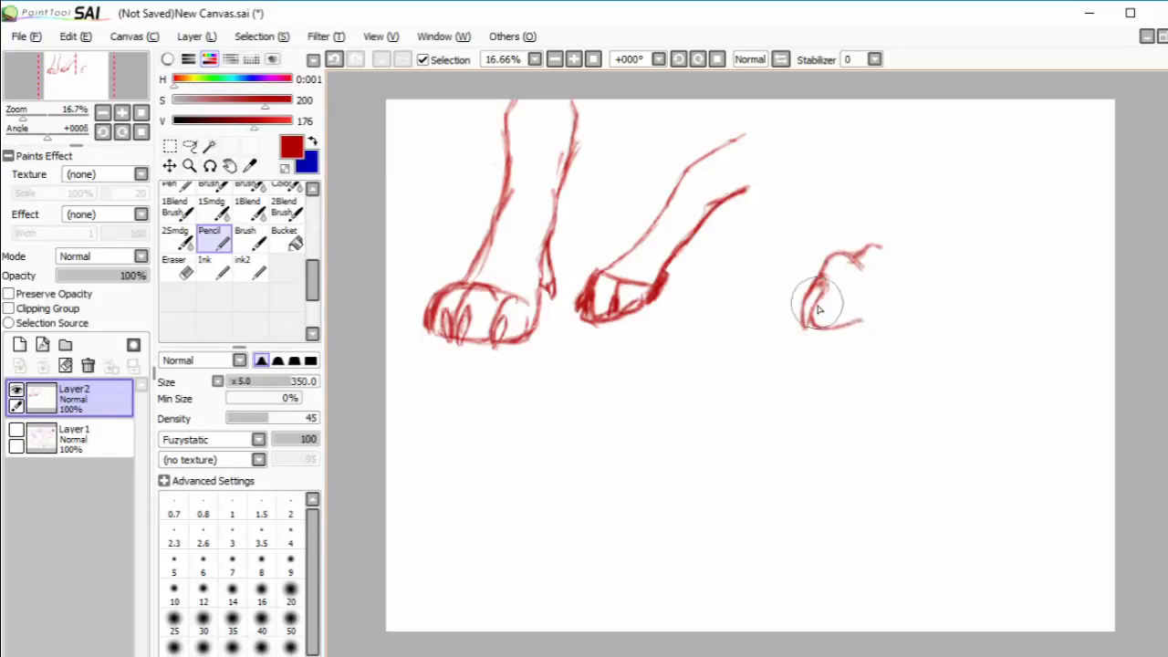
pyautogui.moveTo(841, 316)
pyautogui.mouseDown()
pyautogui.moveTo(914, 317)
pyautogui.moveTo(967, 228)
pyautogui.mouseUp()
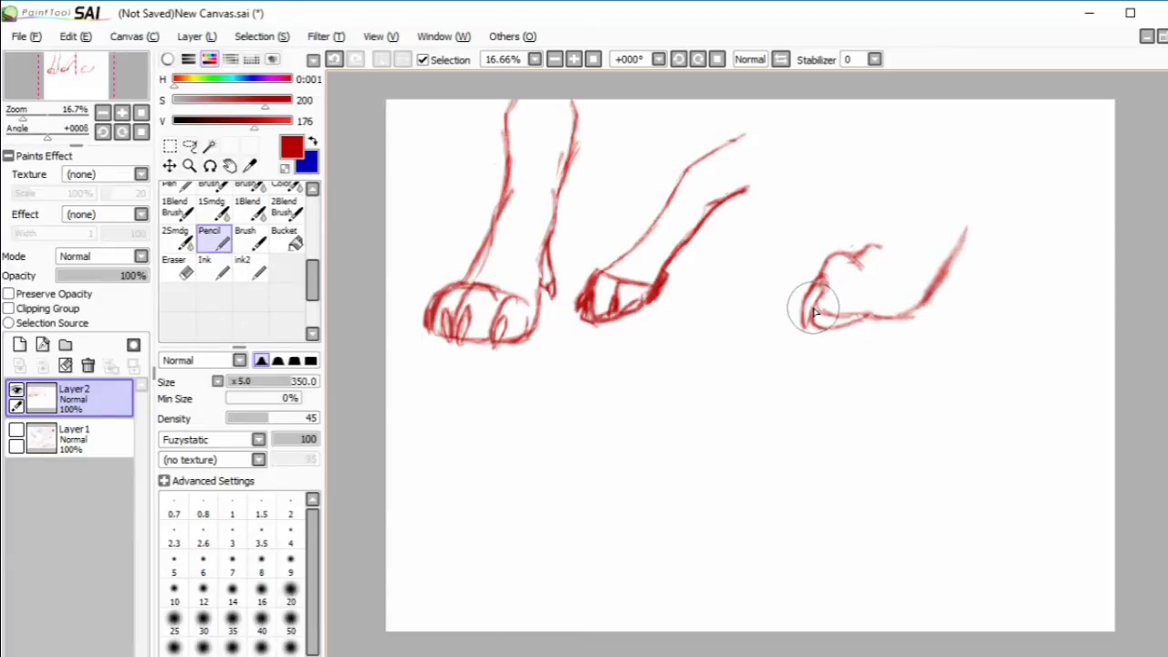
pyautogui.moveTo(818, 302)
pyautogui.mouseDown()
pyautogui.moveTo(821, 287)
pyautogui.moveTo(822, 299)
pyautogui.mouseUp()
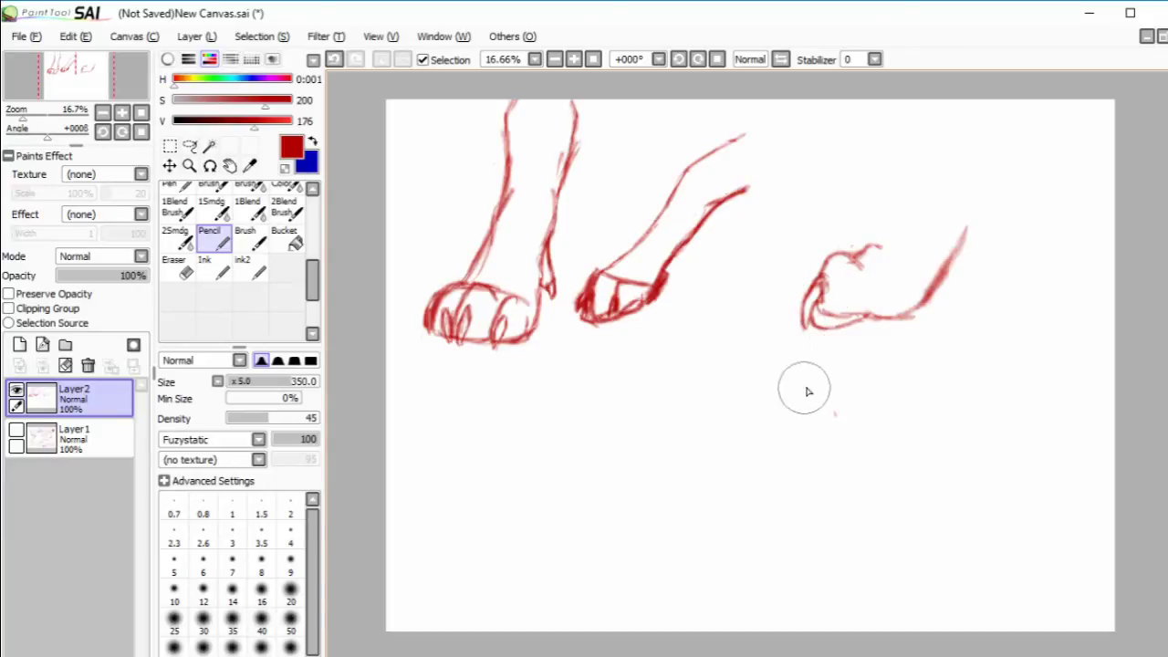
# - Draw a hooked, extended claw below the side-view toe and clean up its edges with the Eraser
pyautogui.moveTo(821, 381)
pyautogui.mouseDown()
pyautogui.moveTo(799, 393)
pyautogui.moveTo(812, 387)
pyautogui.mouseUp()
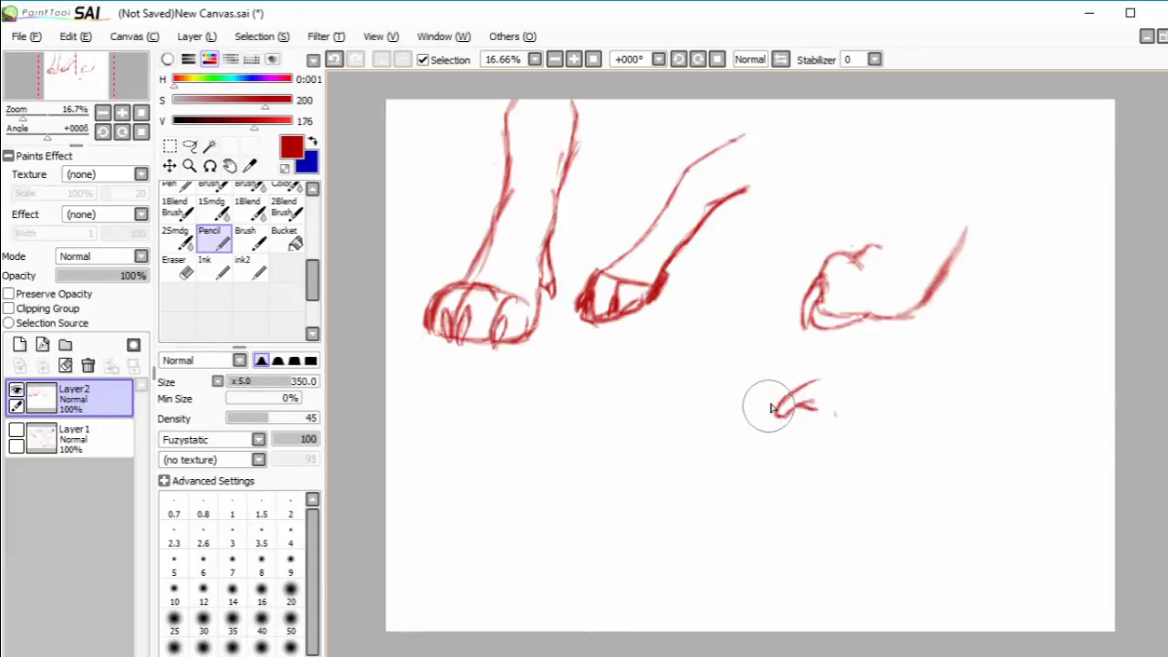
pyautogui.moveTo(824, 386)
pyautogui.mouseDown()
pyautogui.moveTo(789, 394)
pyautogui.moveTo(809, 412)
pyautogui.mouseUp()
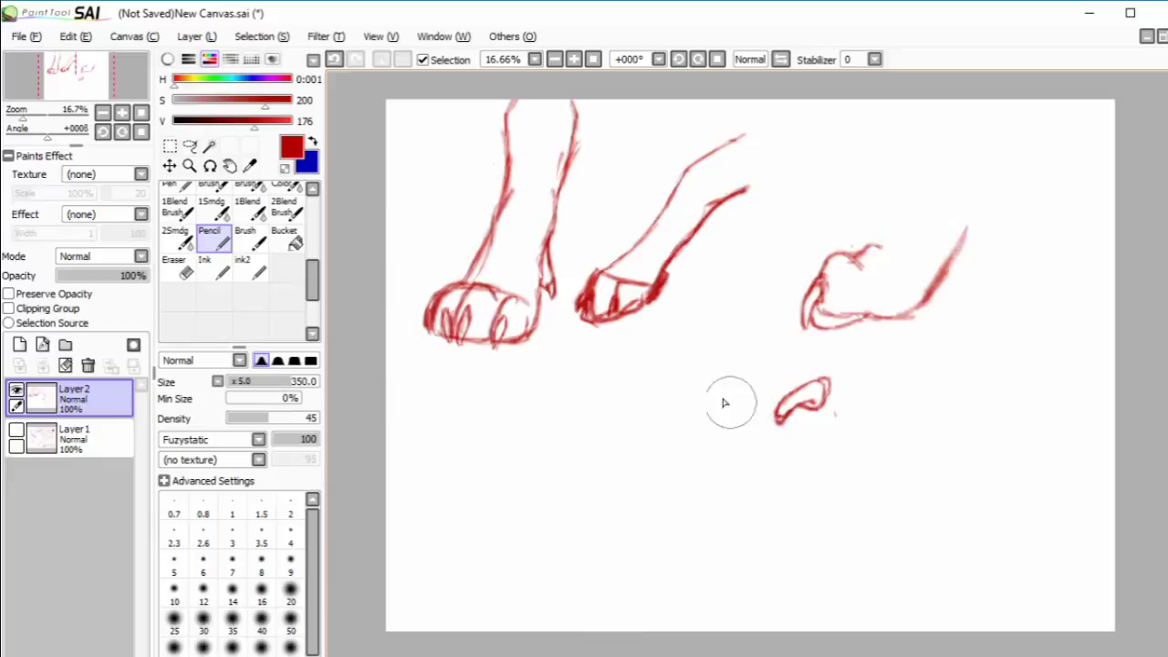
pyautogui.click(176, 266)
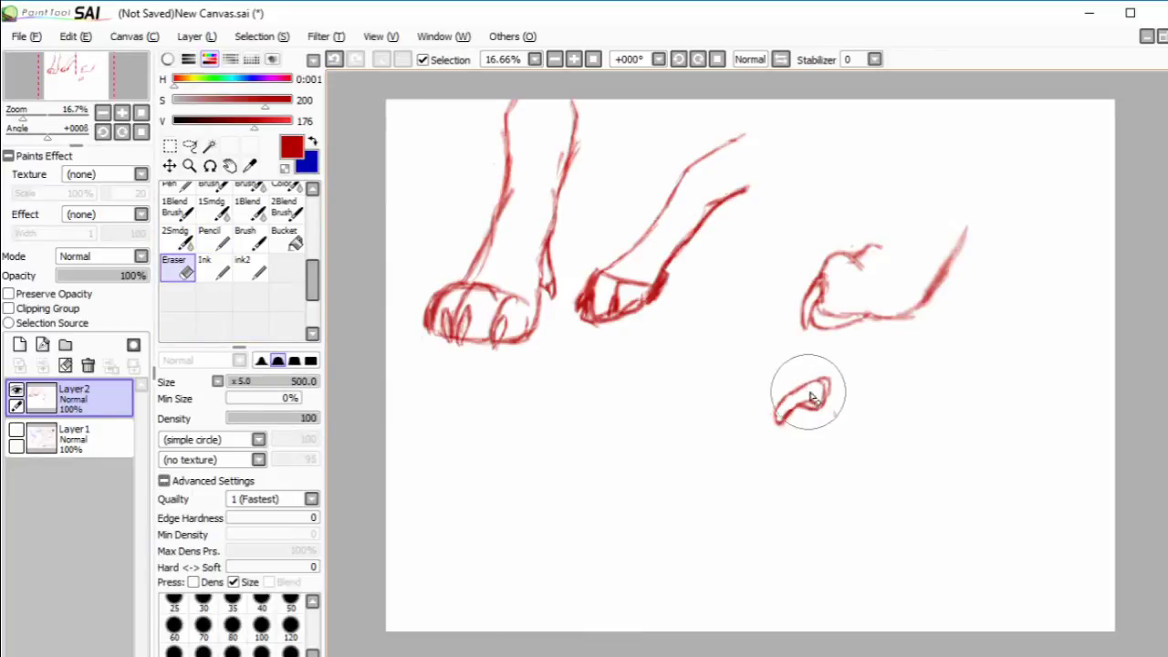
# - Sketch the toe around the extended claw with the Pencil, adding its curved top and a long, reinforced underside
pyautogui.click(209, 237)
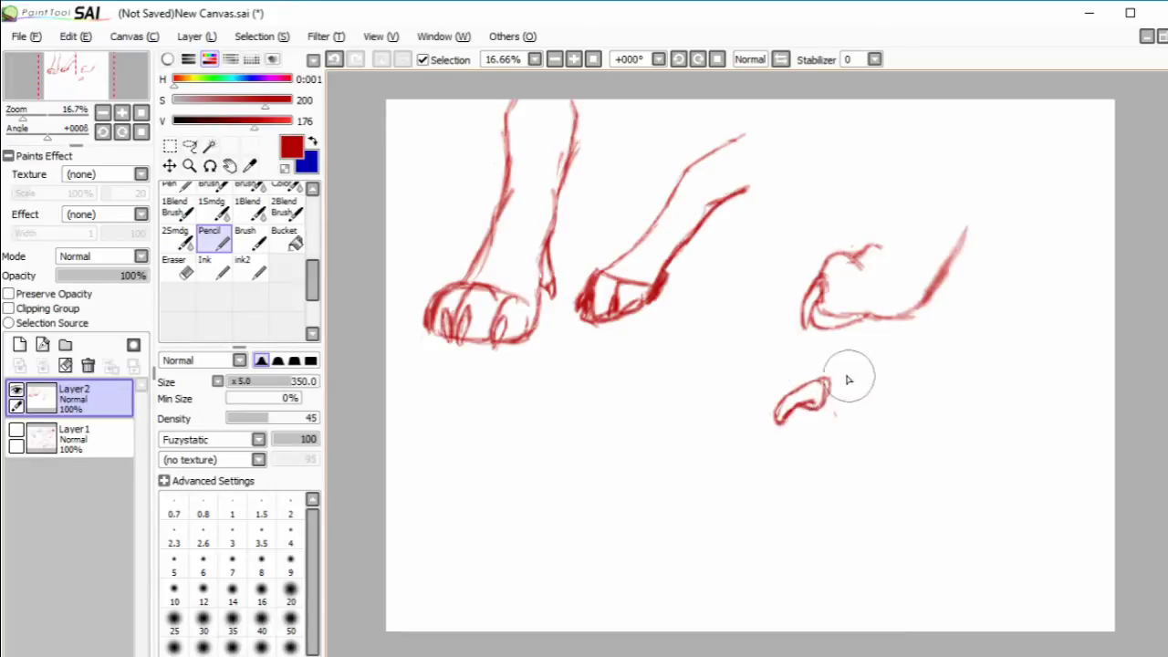
pyautogui.moveTo(825, 361)
pyautogui.mouseDown()
pyautogui.moveTo(855, 354)
pyautogui.moveTo(824, 375)
pyautogui.moveTo(831, 403)
pyautogui.moveTo(808, 422)
pyautogui.moveTo(826, 433)
pyautogui.moveTo(805, 428)
pyautogui.moveTo(857, 449)
pyautogui.mouseUp()
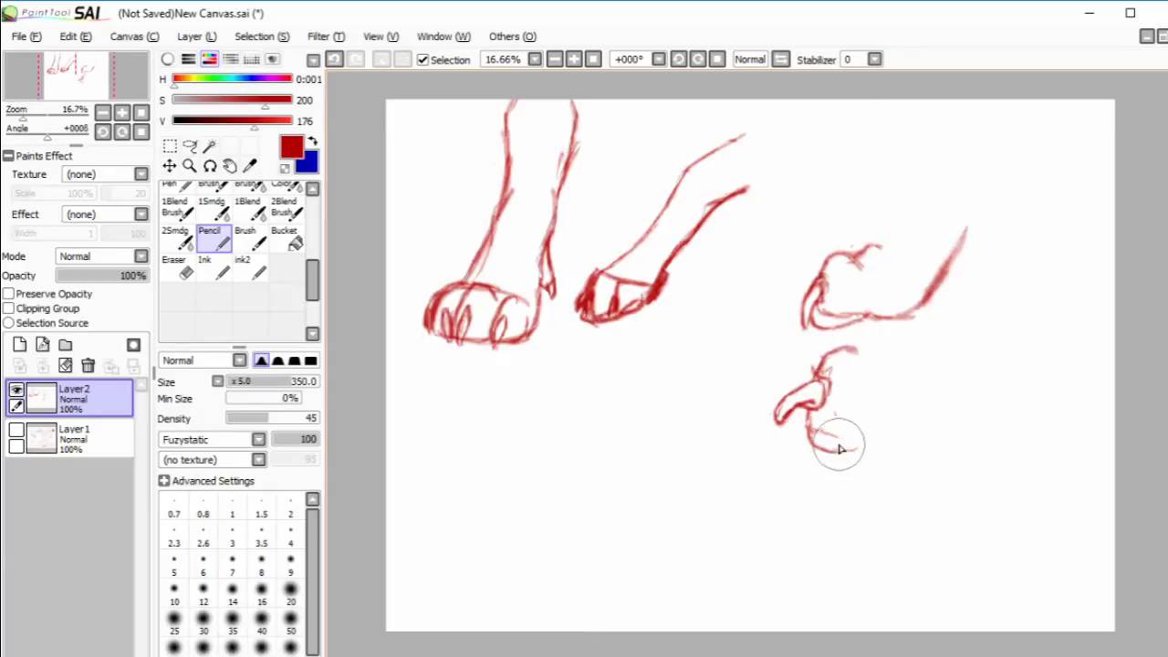
pyautogui.moveTo(841, 441); pyautogui.dragTo(881, 439)
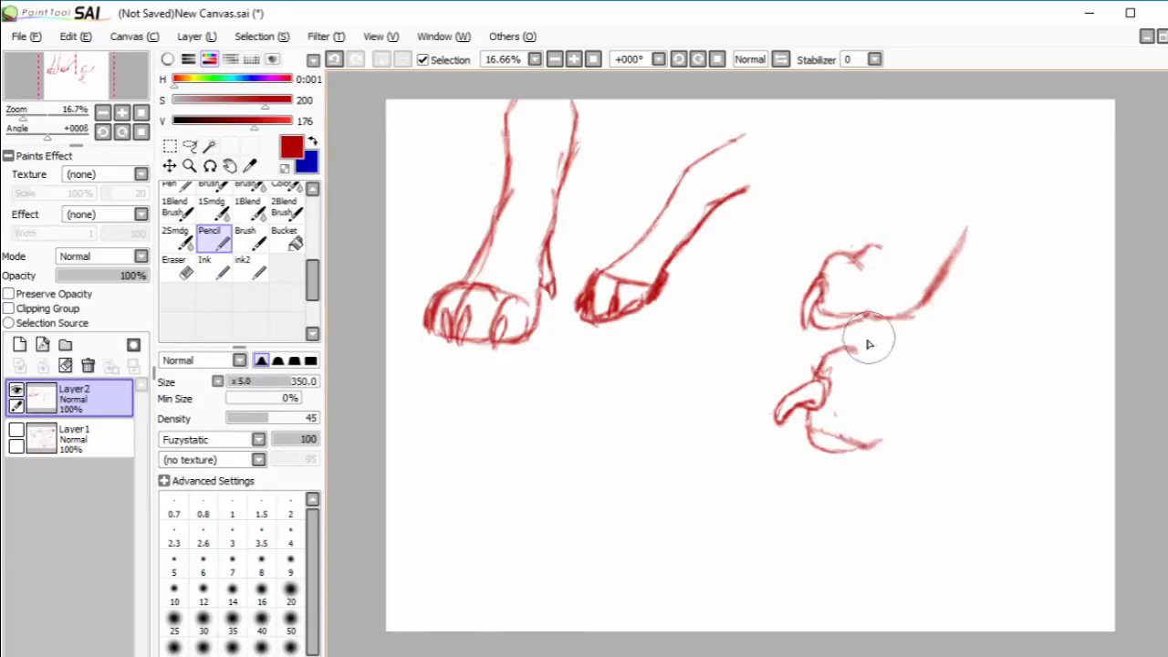
pyautogui.moveTo(856, 348)
pyautogui.mouseDown()
pyautogui.moveTo(881, 358)
pyautogui.moveTo(892, 343)
pyautogui.mouseUp()
pyautogui.moveTo(876, 447)
pyautogui.mouseDown()
pyautogui.moveTo(902, 435)
pyautogui.moveTo(869, 456)
pyautogui.moveTo(928, 443)
pyautogui.moveTo(894, 437)
pyautogui.moveTo(927, 446)
pyautogui.moveTo(902, 448)
pyautogui.moveTo(931, 444)
pyautogui.moveTo(904, 456)
pyautogui.moveTo(949, 456)
pyautogui.moveTo(975, 429)
pyautogui.mouseUp()
pyautogui.moveTo(887, 342); pyautogui.dragTo(899, 336)
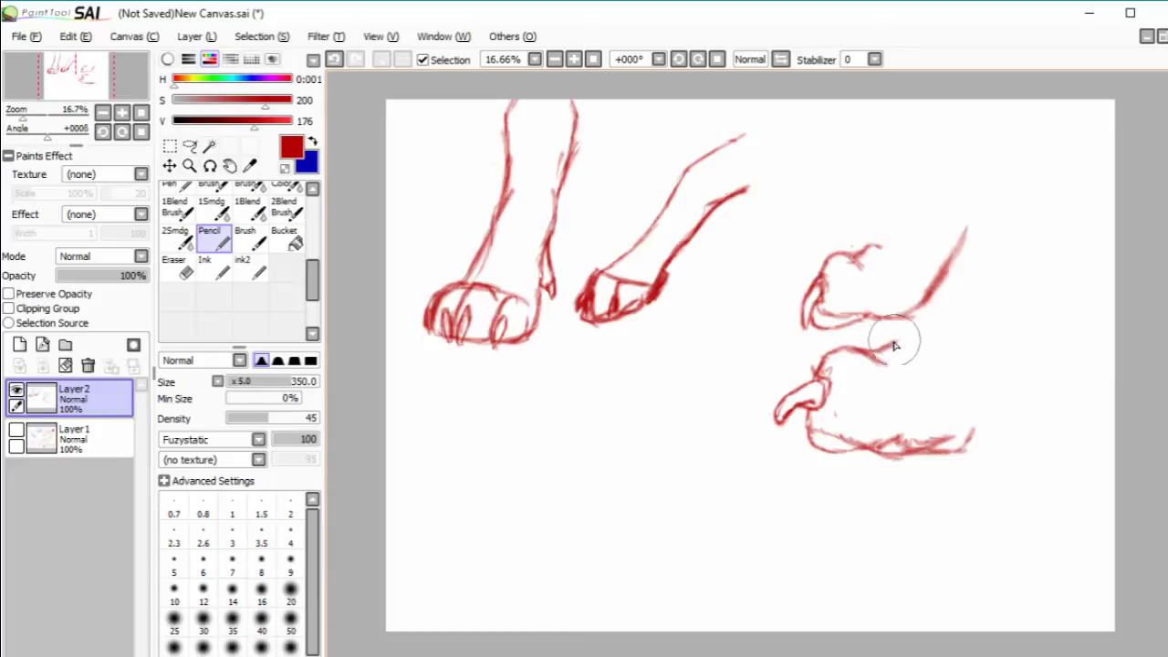
pyautogui.moveTo(926, 419); pyautogui.dragTo(942, 419)
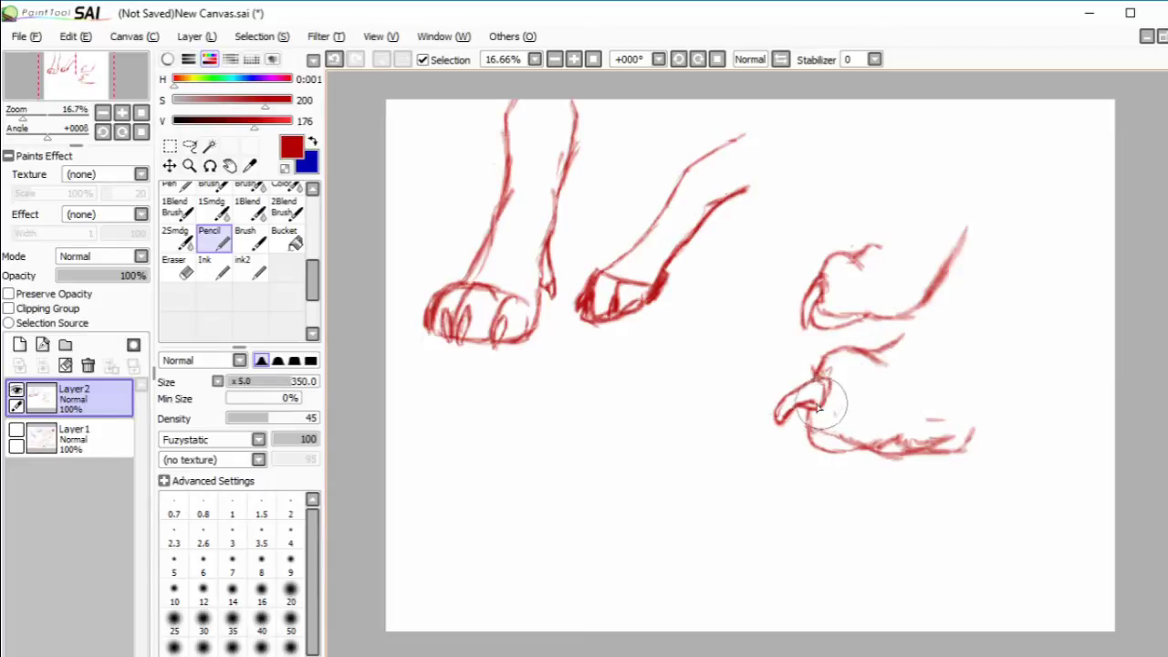
pyautogui.moveTo(817, 408)
pyautogui.mouseDown()
pyautogui.moveTo(826, 430)
pyautogui.moveTo(794, 425)
pyautogui.moveTo(824, 454)
pyautogui.moveTo(787, 396)
pyautogui.moveTo(794, 417)
pyautogui.mouseUp()
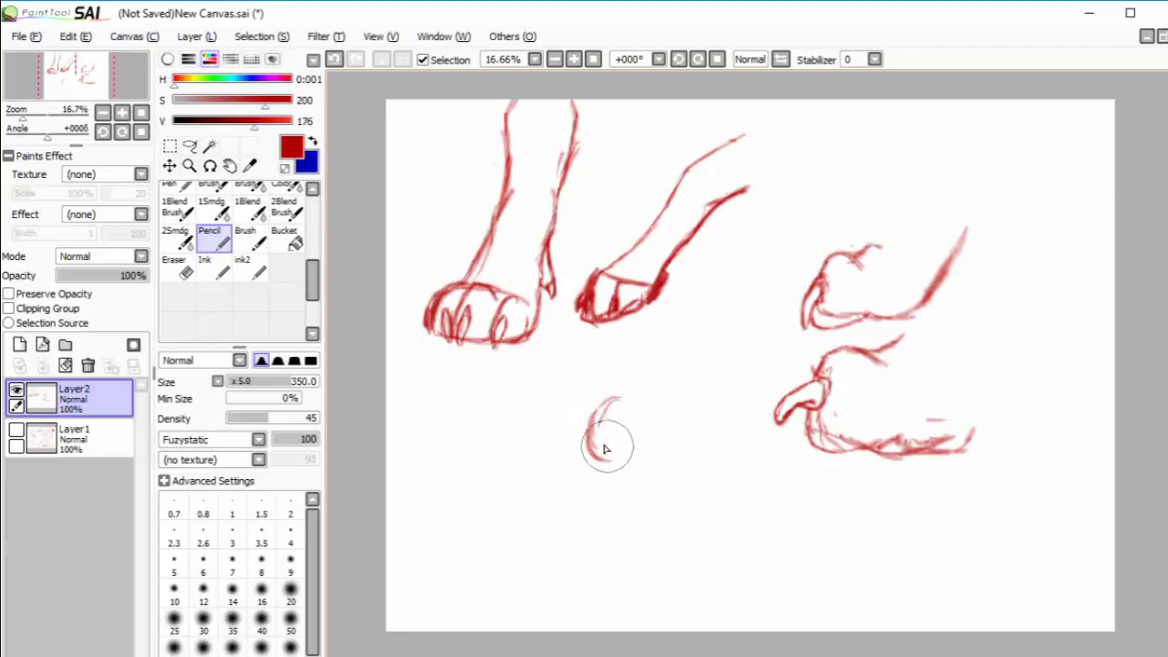
# - Draw a thick, crescent-shaped claw in the empty area below the second leg and reinforce its contours
pyautogui.moveTo(618, 397); pyautogui.dragTo(601, 406)
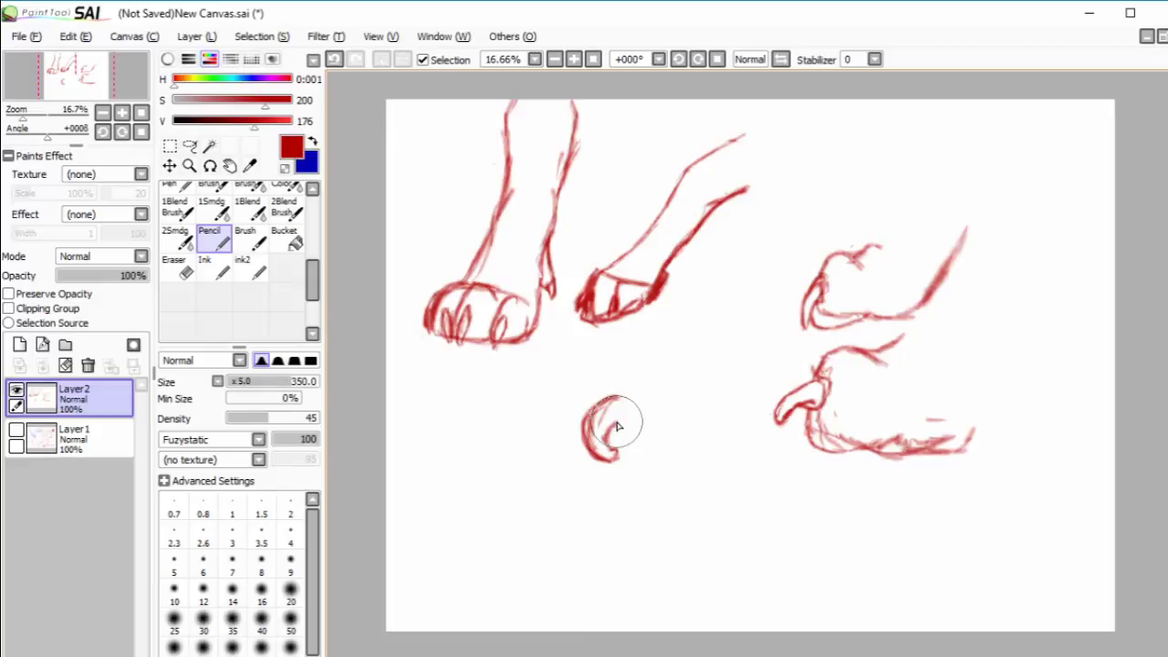
pyautogui.moveTo(593, 411); pyautogui.dragTo(591, 442)
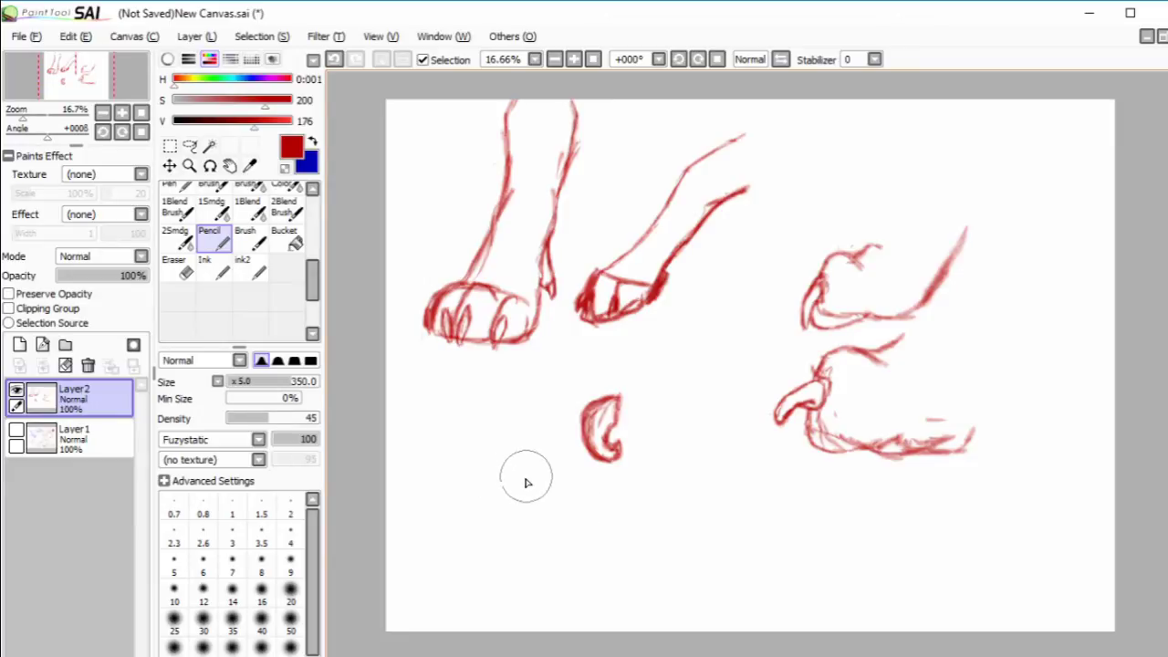
pyautogui.moveTo(609, 430); pyautogui.dragTo(620, 451)
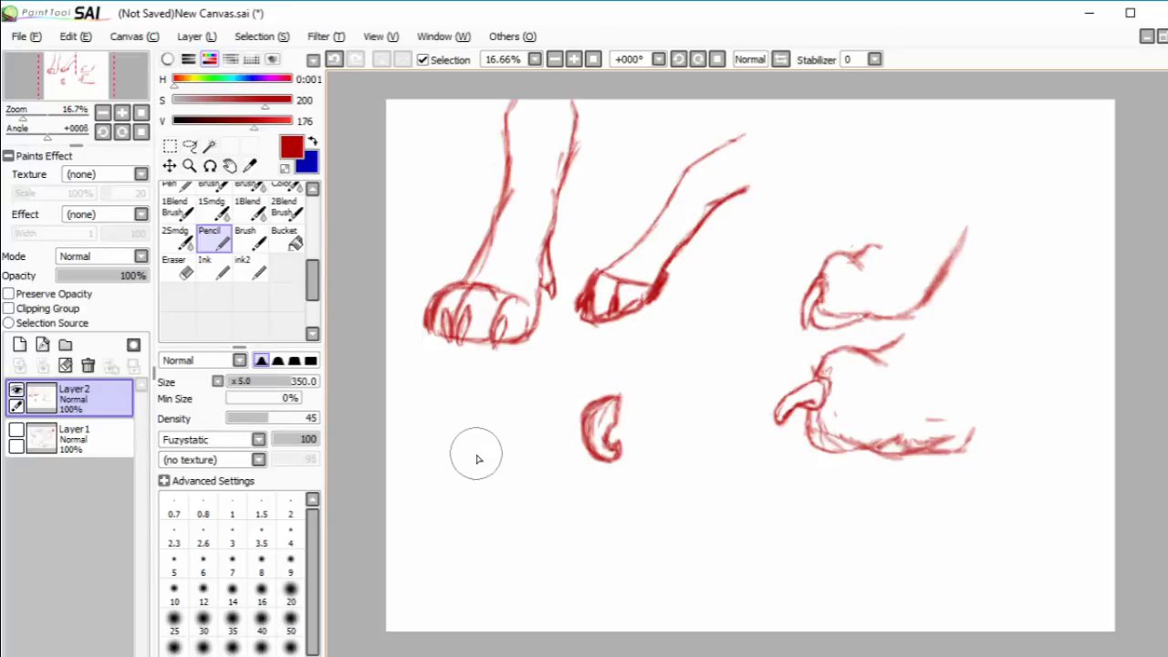
# - Draw a narrow claw and a rounded toe with a hooked claw beside the crescent, erasing and redrawing the toe outline around the claw
pyautogui.moveTo(475, 466)
pyautogui.mouseDown()
pyautogui.moveTo(486, 422)
pyautogui.moveTo(490, 499)
pyautogui.moveTo(485, 417)
pyautogui.moveTo(491, 493)
pyautogui.mouseUp()
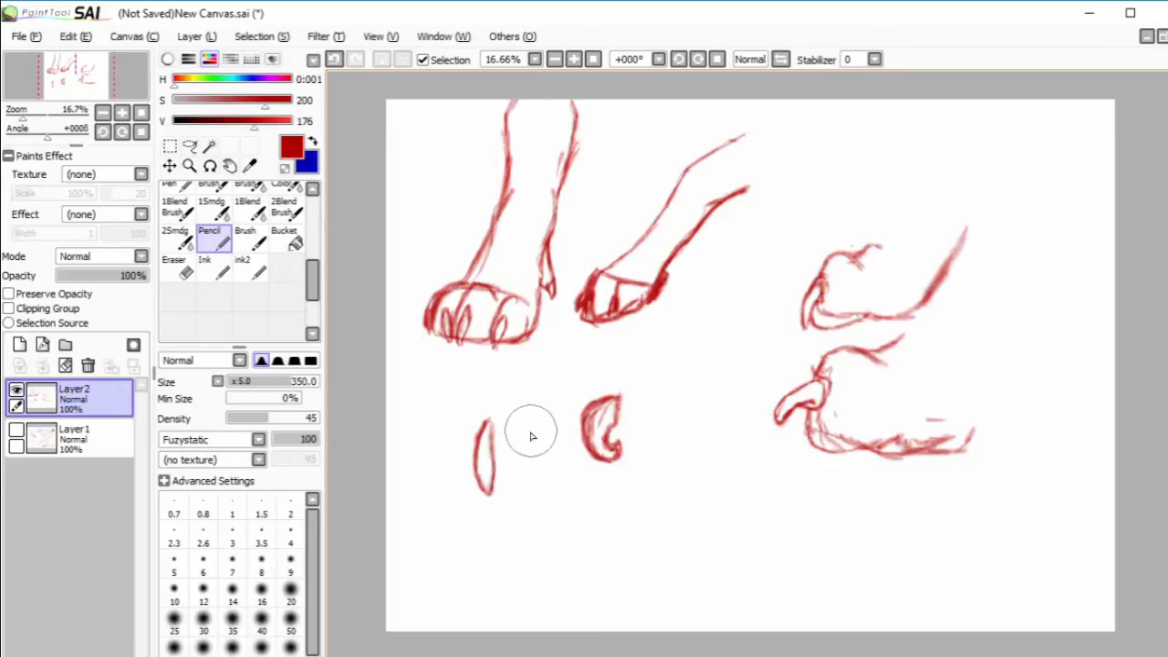
pyautogui.moveTo(530, 436)
pyautogui.mouseDown()
pyautogui.moveTo(533, 493)
pyautogui.moveTo(564, 516)
pyautogui.moveTo(546, 493)
pyautogui.mouseUp()
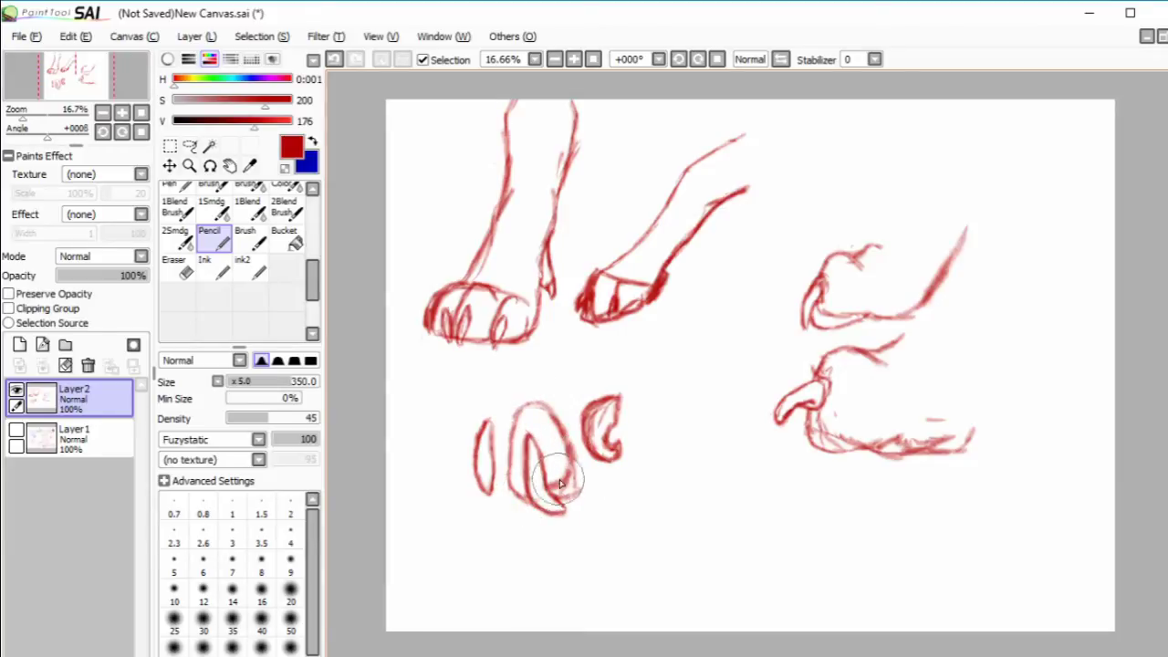
pyautogui.click(178, 266)
pyautogui.moveTo(507, 452)
pyautogui.mouseDown()
pyautogui.moveTo(495, 489)
pyautogui.moveTo(576, 504)
pyautogui.mouseUp()
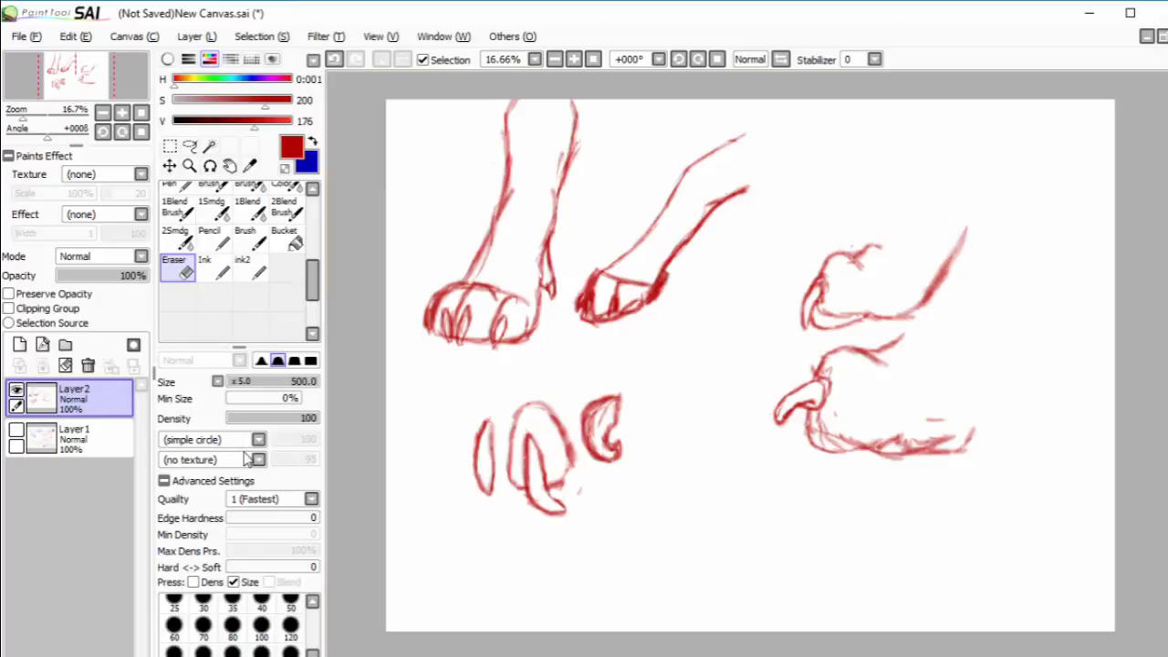
pyautogui.click(209, 237)
pyautogui.moveTo(551, 496); pyautogui.dragTo(567, 479)
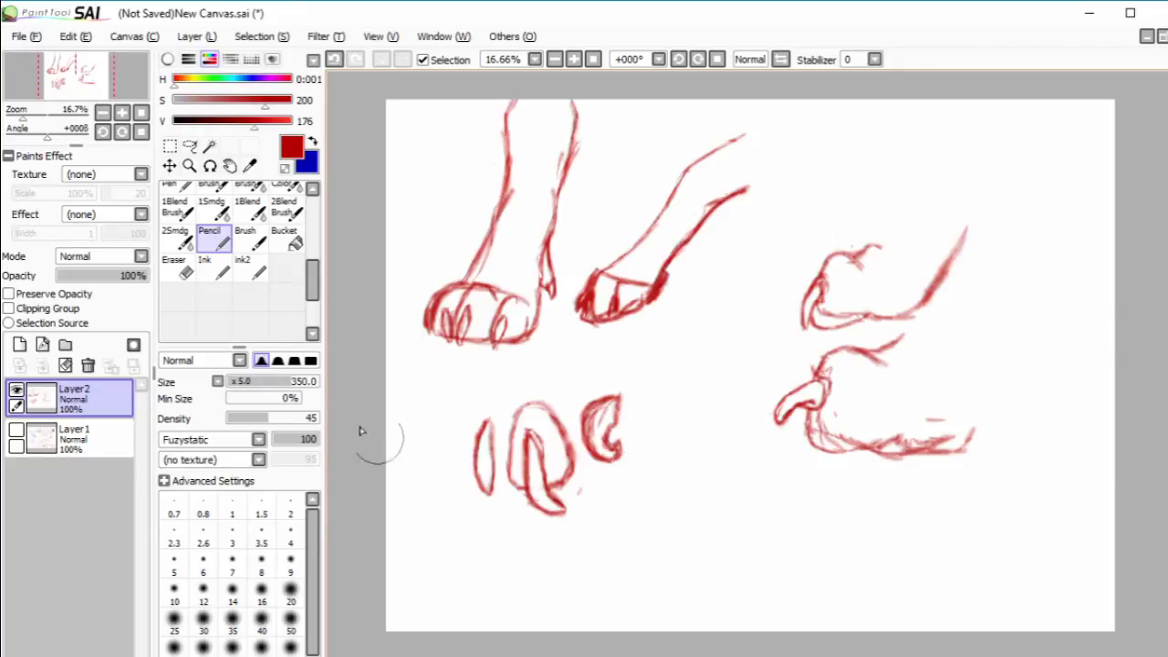
pyautogui.click(181, 266)
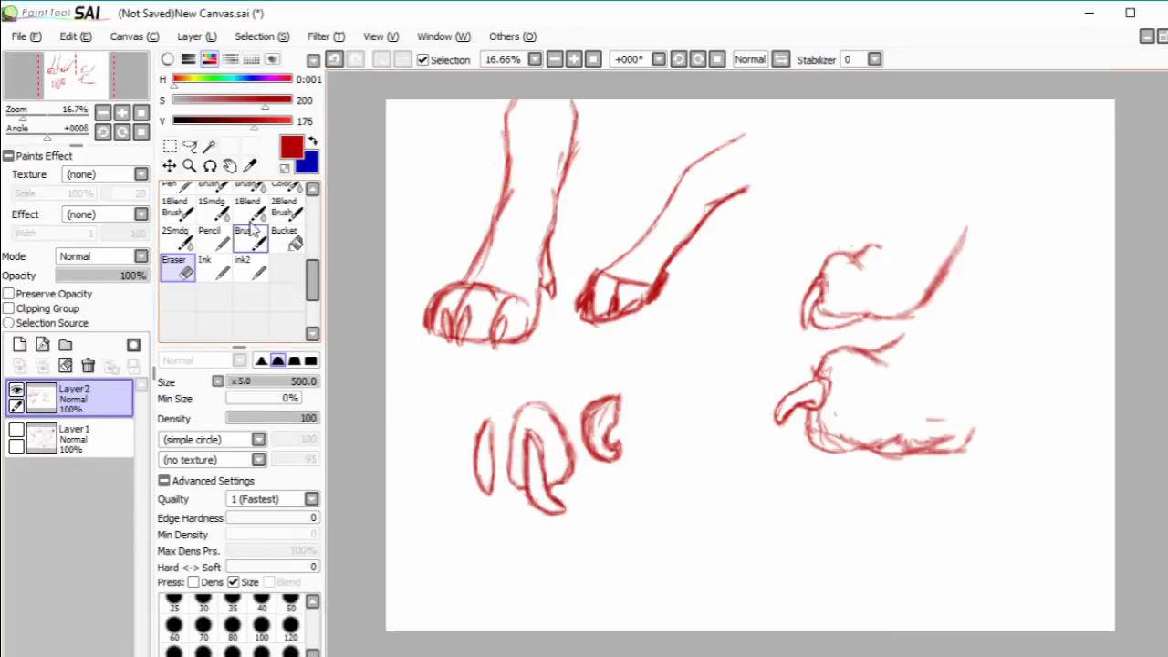
pyautogui.click(210, 235)
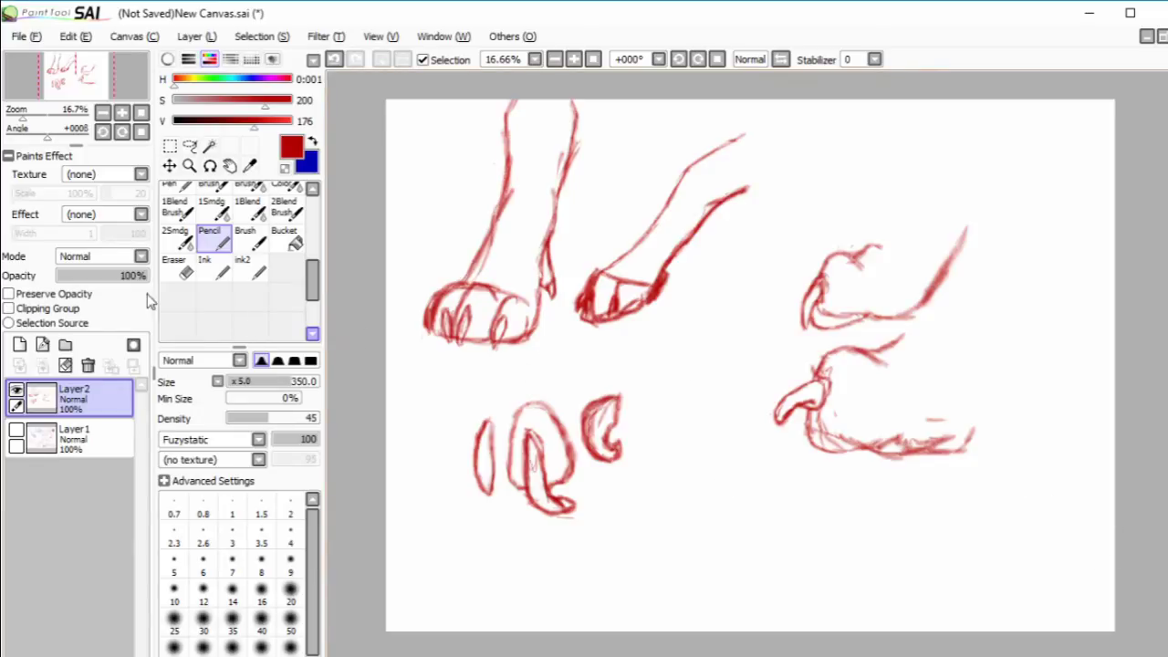
# - Lasso the two side-view toe sketches, move them beside the crescent claw, and deselect them
pyautogui.click(172, 147)
pyautogui.click(190, 146)
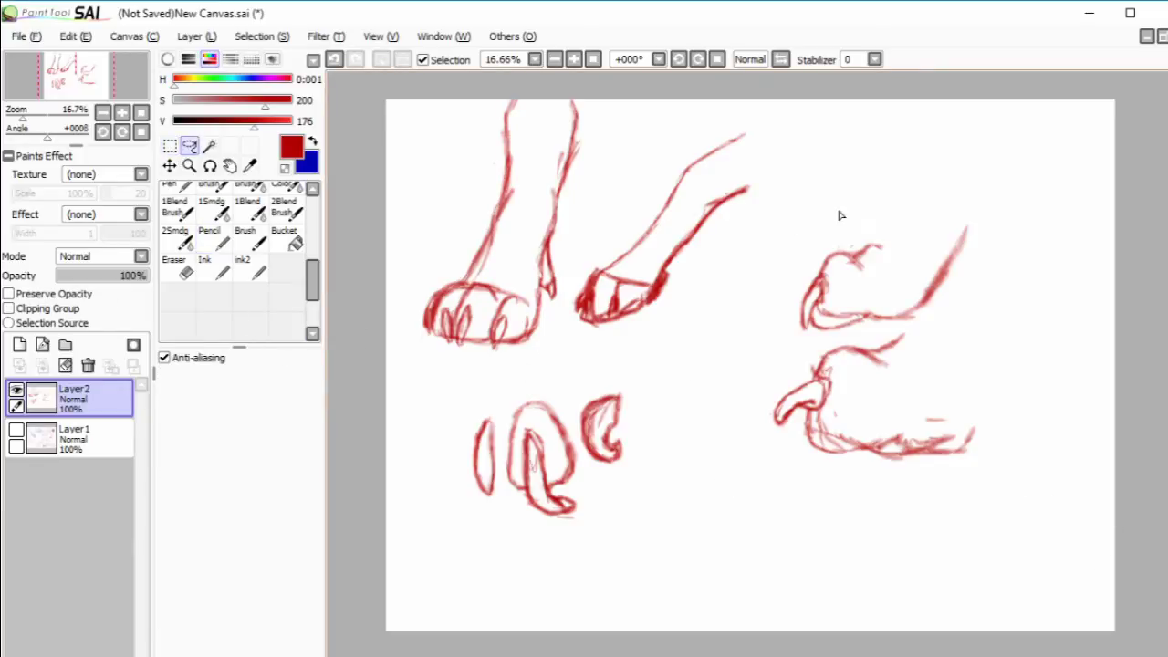
pyautogui.moveTo(817, 525)
pyautogui.mouseDown()
pyautogui.moveTo(1086, 441)
pyautogui.moveTo(927, 170)
pyautogui.mouseUp()
pyautogui.moveTo(904, 255)
pyautogui.mouseDown()
pyautogui.moveTo(854, 341)
pyautogui.moveTo(759, 334)
pyautogui.mouseUp()
pyautogui.click(382, 57)
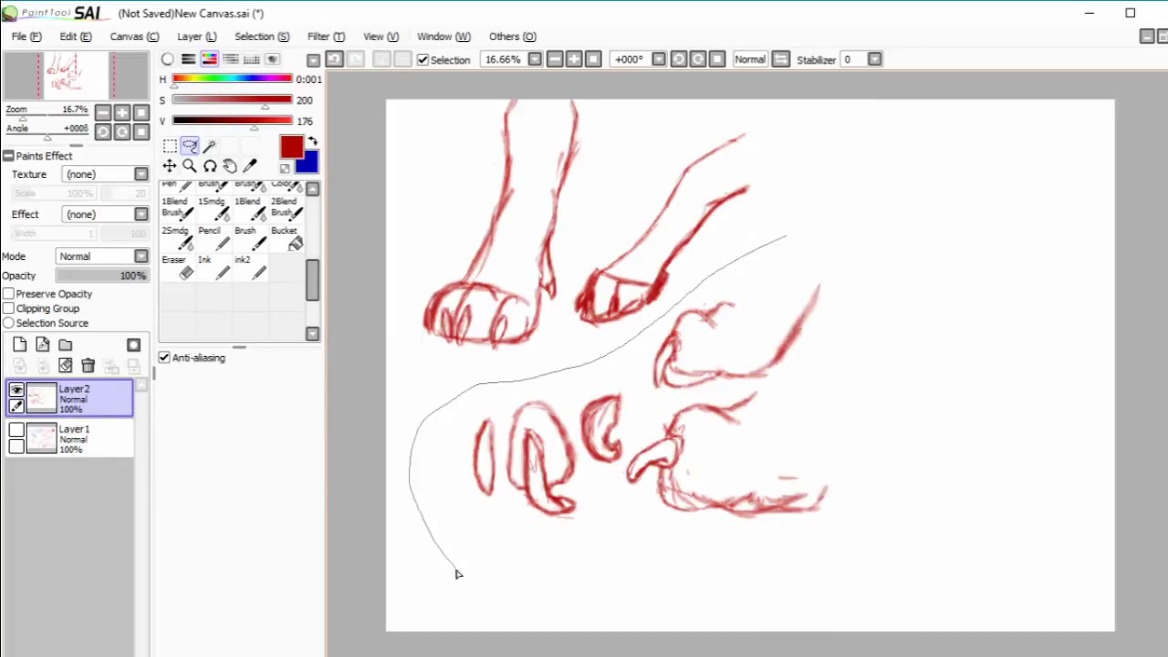
# - Lasso all the toe and claw sketches below the legs, move them to the canvas's lower-left area, and deselect them
pyautogui.moveTo(458, 573)
pyautogui.mouseDown()
pyautogui.moveTo(914, 469)
pyautogui.moveTo(790, 239)
pyautogui.mouseUp()
pyautogui.moveTo(779, 396)
pyautogui.mouseDown()
pyautogui.moveTo(740, 423)
pyautogui.moveTo(710, 417)
pyautogui.mouseUp()
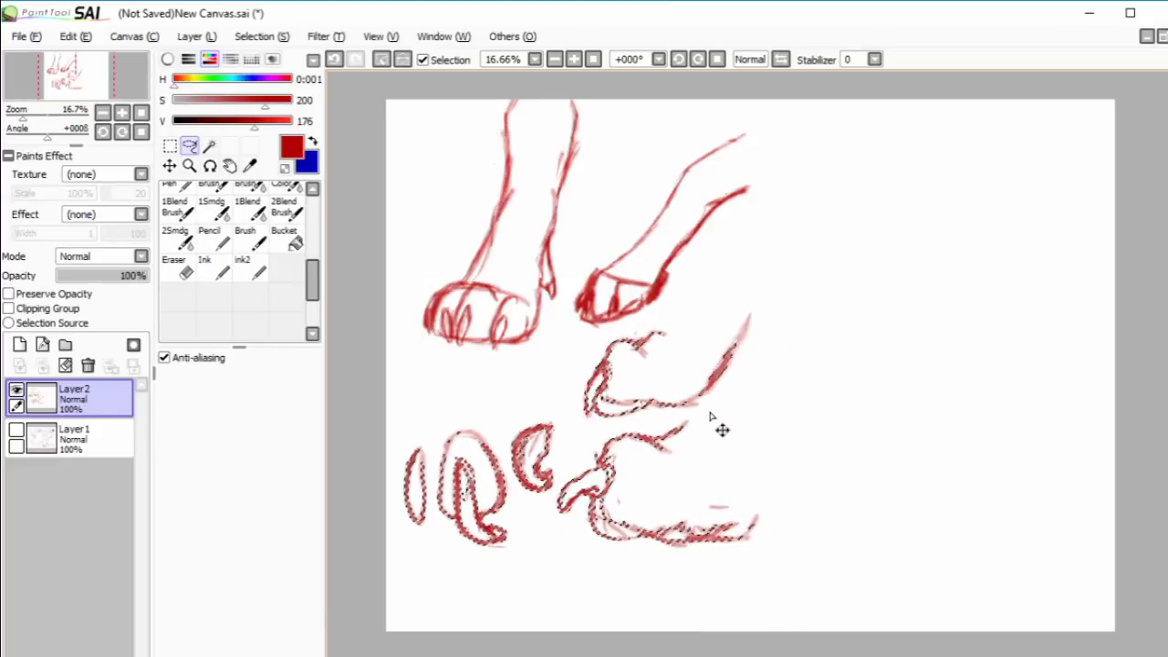
pyautogui.click(382, 58)
# - Draw a paw print in the canvas's upper-right area with four oval toe pads, a rounded central pad, and pointed toe tips
pyautogui.click(209, 236)
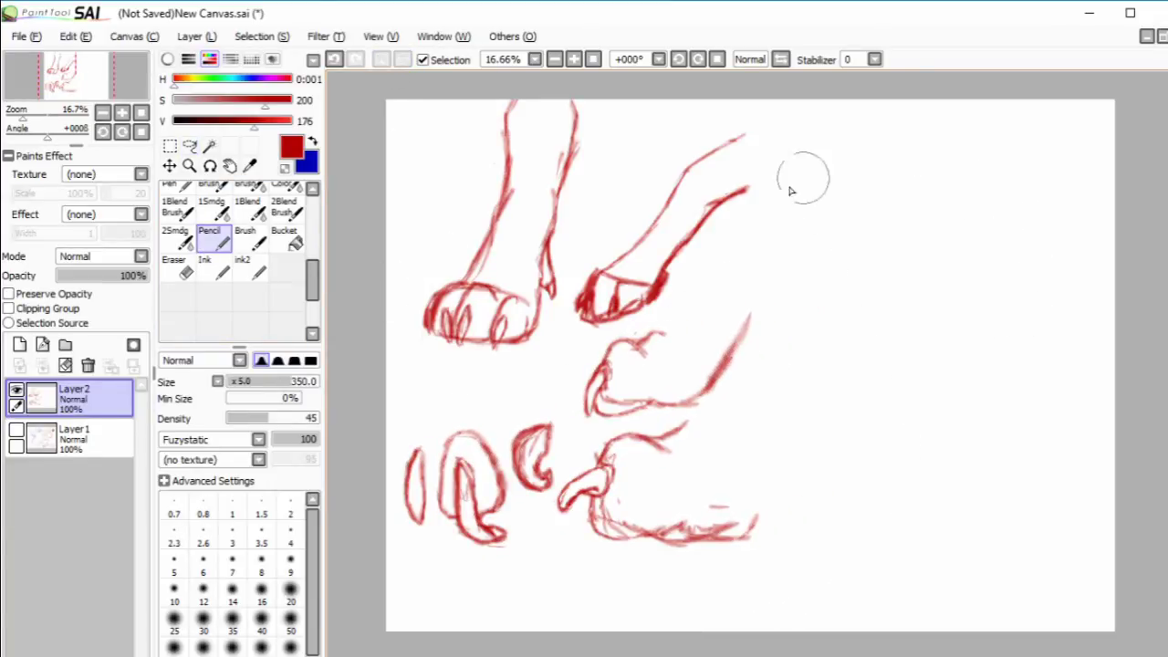
pyautogui.moveTo(839, 182)
pyautogui.mouseDown()
pyautogui.moveTo(854, 228)
pyautogui.moveTo(831, 200)
pyautogui.moveTo(839, 190)
pyautogui.moveTo(861, 224)
pyautogui.moveTo(828, 203)
pyautogui.mouseUp()
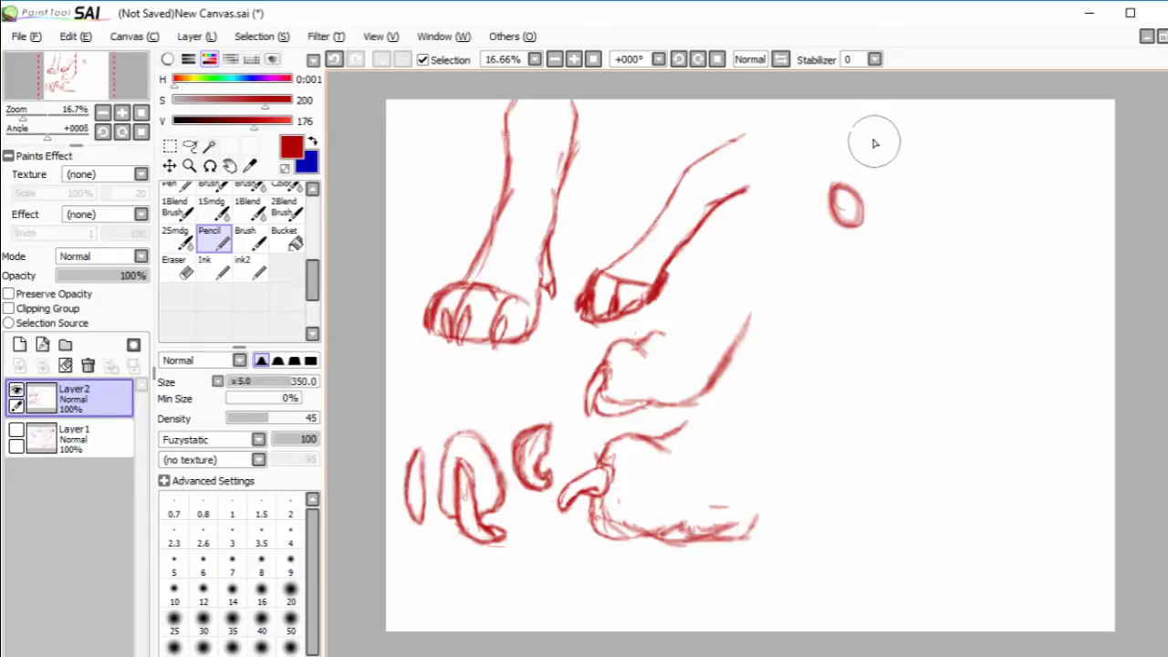
pyautogui.moveTo(874, 144)
pyautogui.mouseDown()
pyautogui.moveTo(876, 180)
pyautogui.moveTo(853, 162)
pyautogui.moveTo(878, 134)
pyautogui.moveTo(884, 178)
pyautogui.moveTo(871, 138)
pyautogui.moveTo(907, 170)
pyautogui.moveTo(906, 135)
pyautogui.moveTo(929, 146)
pyautogui.moveTo(903, 164)
pyautogui.moveTo(916, 126)
pyautogui.moveTo(938, 164)
pyautogui.mouseUp()
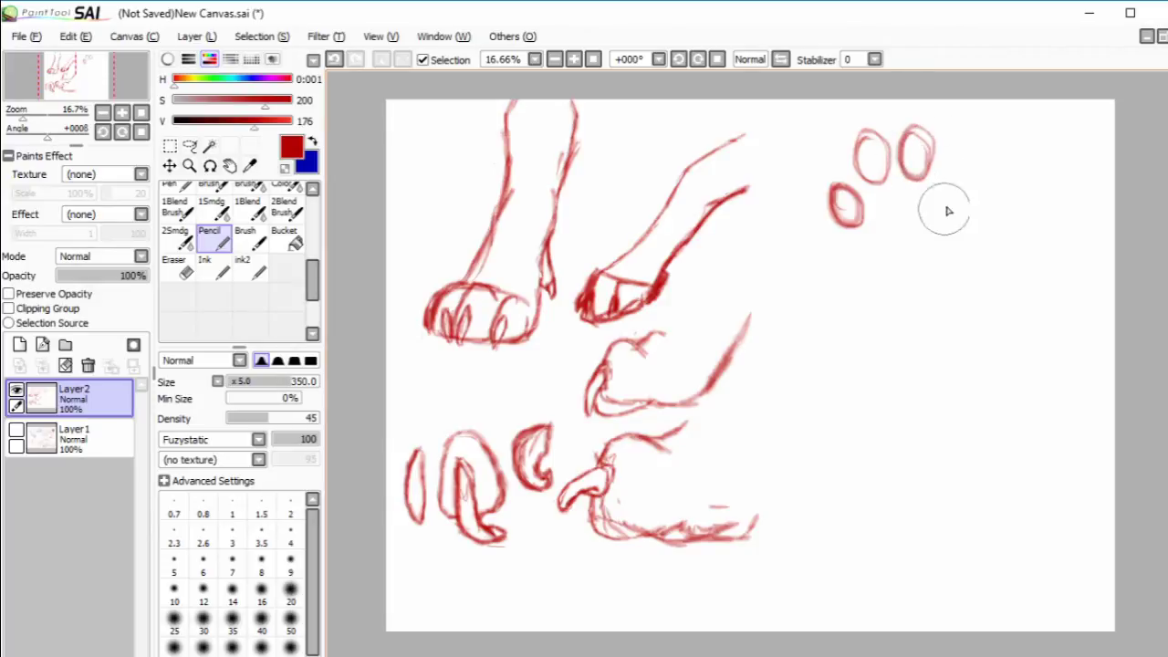
pyautogui.moveTo(949, 210)
pyautogui.mouseDown()
pyautogui.moveTo(938, 188)
pyautogui.moveTo(933, 213)
pyautogui.moveTo(944, 178)
pyautogui.mouseUp()
pyautogui.moveTo(883, 198)
pyautogui.mouseDown()
pyautogui.moveTo(913, 210)
pyautogui.moveTo(874, 209)
pyautogui.moveTo(861, 241)
pyautogui.moveTo(872, 252)
pyautogui.moveTo(912, 254)
pyautogui.moveTo(927, 231)
pyautogui.moveTo(916, 203)
pyautogui.moveTo(927, 236)
pyautogui.mouseUp()
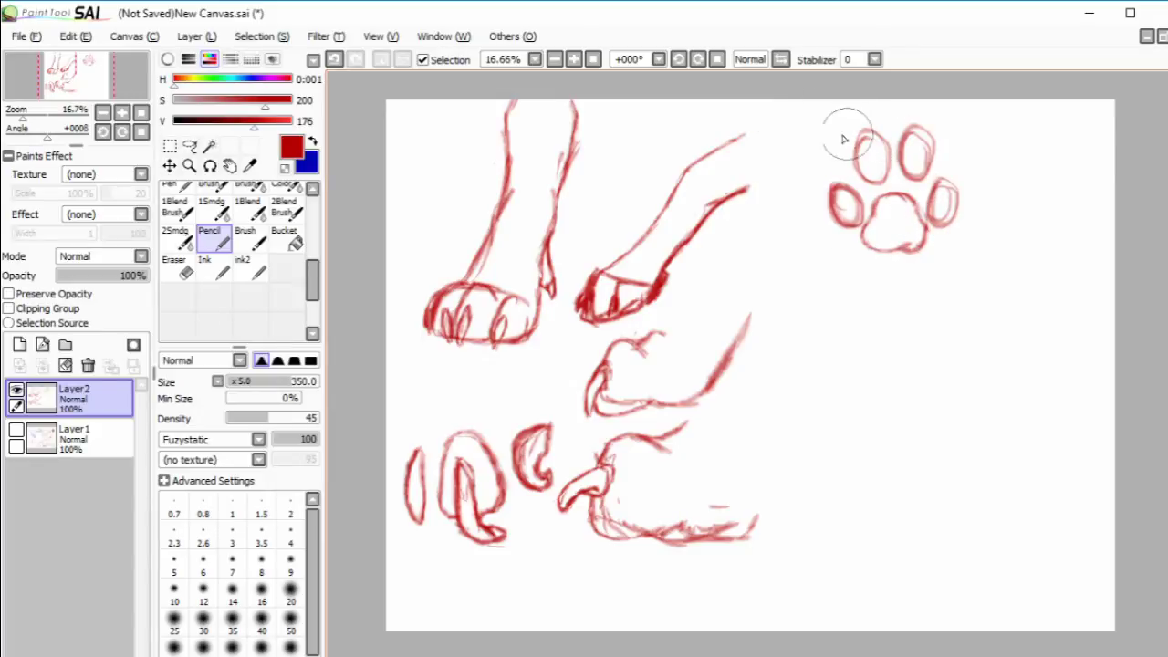
pyautogui.moveTo(860, 128)
pyautogui.mouseDown()
pyautogui.moveTo(867, 121)
pyautogui.moveTo(849, 160)
pyautogui.moveTo(867, 122)
pyautogui.moveTo(880, 141)
pyautogui.moveTo(902, 142)
pyautogui.moveTo(899, 122)
pyautogui.moveTo(917, 150)
pyautogui.moveTo(890, 136)
pyautogui.moveTo(904, 115)
pyautogui.moveTo(931, 143)
pyautogui.moveTo(916, 131)
pyautogui.mouseUp()
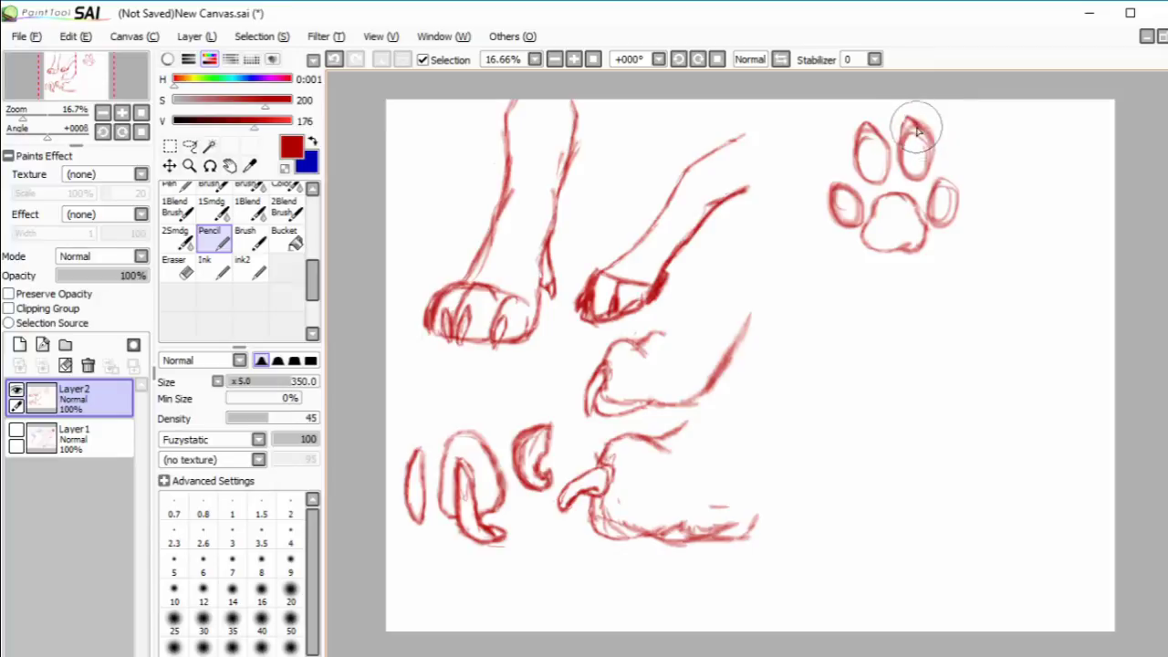
pyautogui.moveTo(829, 188)
pyautogui.mouseDown()
pyautogui.moveTo(829, 198)
pyautogui.moveTo(957, 183)
pyautogui.moveTo(937, 189)
pyautogui.moveTo(946, 183)
pyautogui.moveTo(958, 209)
pyautogui.mouseUp()
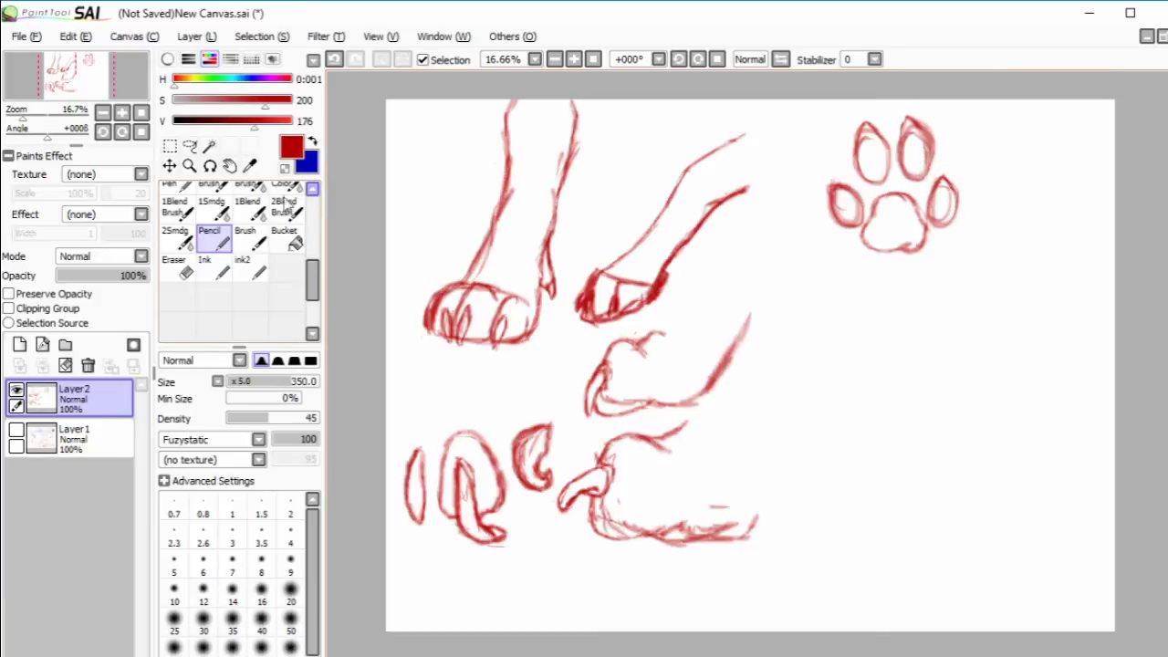
# - Clean up the paw print's toe pads, fill all its pads solid red, and add a small claw dot above each toe
pyautogui.click(177, 266)
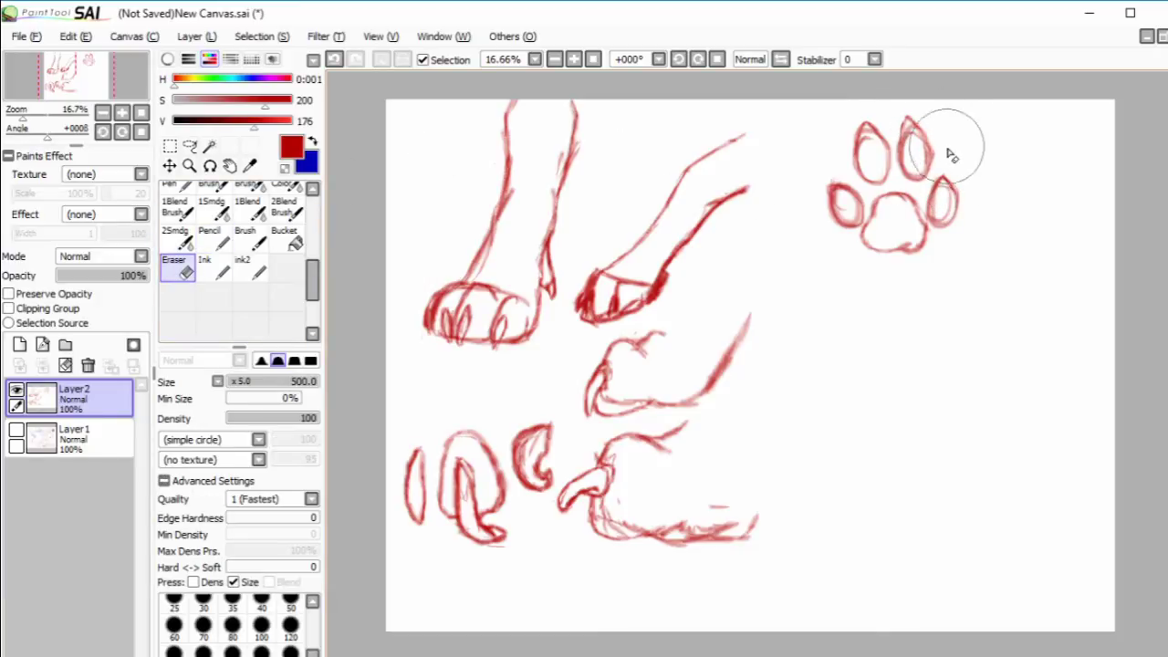
pyautogui.click(209, 237)
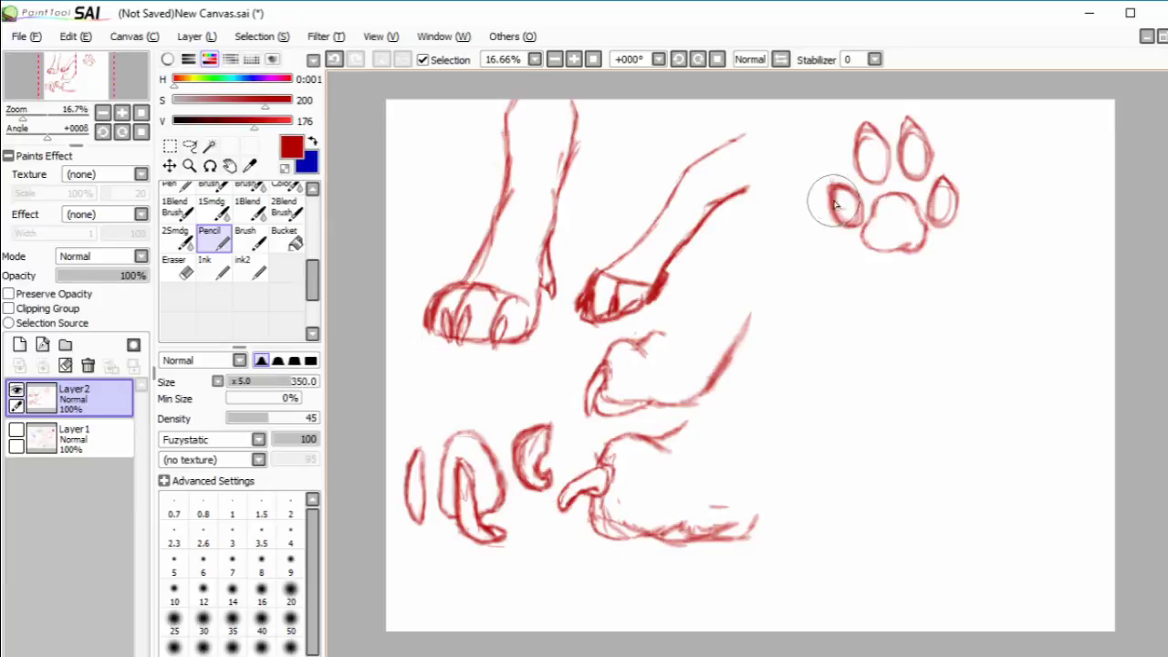
pyautogui.moveTo(836, 204)
pyautogui.mouseDown()
pyautogui.moveTo(848, 231)
pyautogui.moveTo(841, 212)
pyautogui.moveTo(858, 208)
pyautogui.mouseUp()
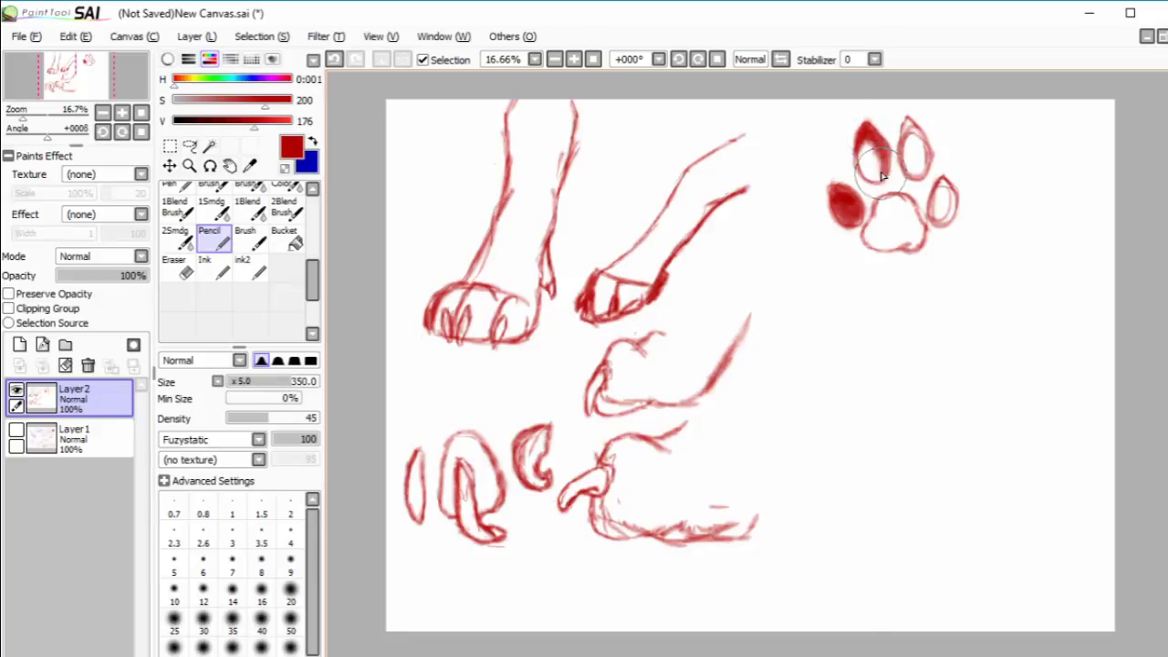
pyautogui.moveTo(874, 179)
pyautogui.mouseDown()
pyautogui.moveTo(857, 146)
pyautogui.moveTo(874, 165)
pyautogui.mouseUp()
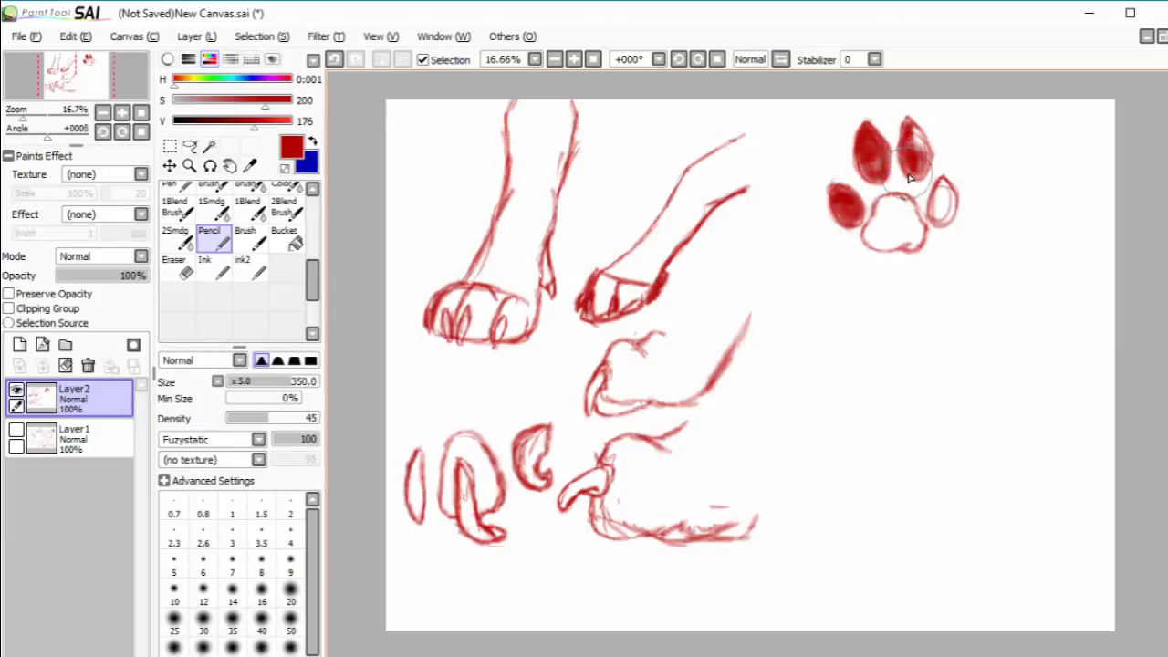
pyautogui.moveTo(921, 159)
pyautogui.mouseDown()
pyautogui.moveTo(943, 198)
pyautogui.moveTo(941, 185)
pyautogui.moveTo(935, 217)
pyautogui.moveTo(946, 222)
pyautogui.moveTo(943, 180)
pyautogui.moveTo(907, 223)
pyautogui.moveTo(913, 209)
pyautogui.moveTo(901, 216)
pyautogui.moveTo(888, 203)
pyautogui.moveTo(874, 232)
pyautogui.moveTo(893, 246)
pyautogui.moveTo(919, 237)
pyautogui.moveTo(920, 220)
pyautogui.moveTo(925, 250)
pyautogui.moveTo(866, 243)
pyautogui.moveTo(872, 226)
pyautogui.moveTo(866, 243)
pyautogui.moveTo(909, 241)
pyautogui.moveTo(870, 244)
pyautogui.mouseUp()
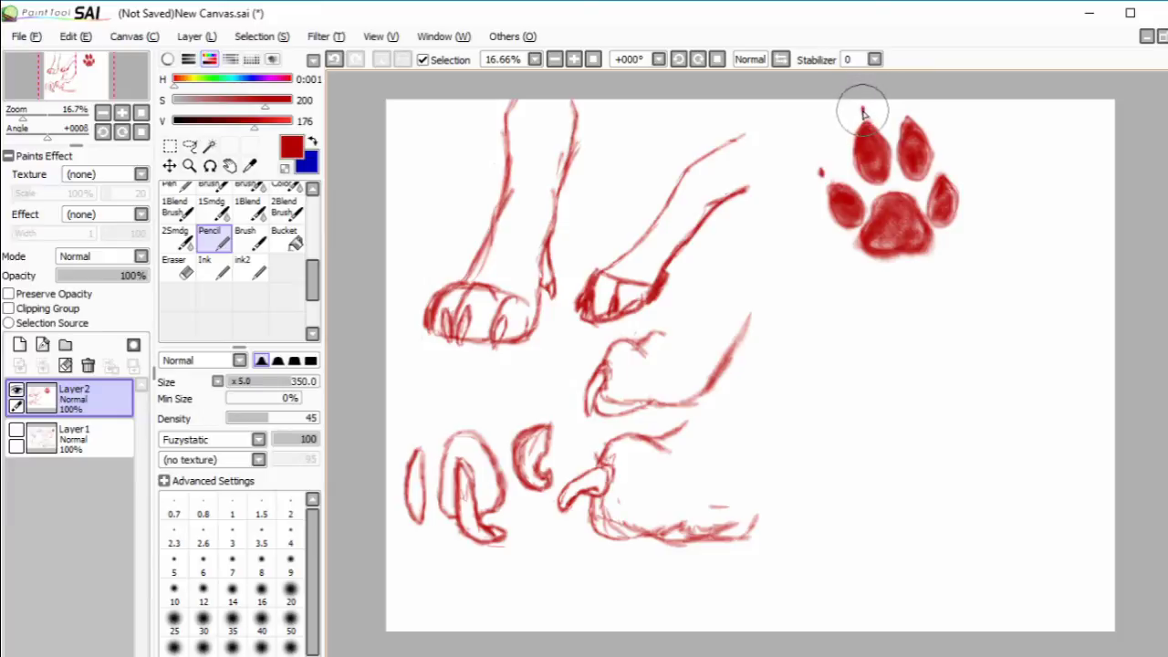
pyautogui.click(907, 108)
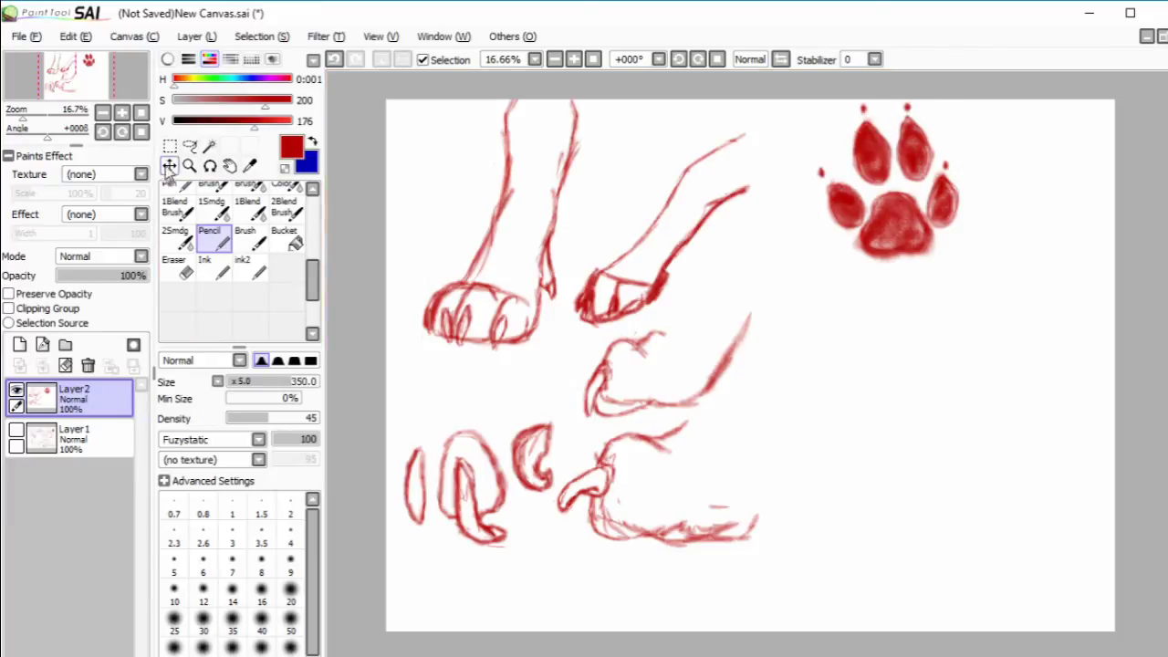
# - Lasso the filled paw print, move it slightly down and closer to the leg sketches, and deselect it
pyautogui.click(189, 148)
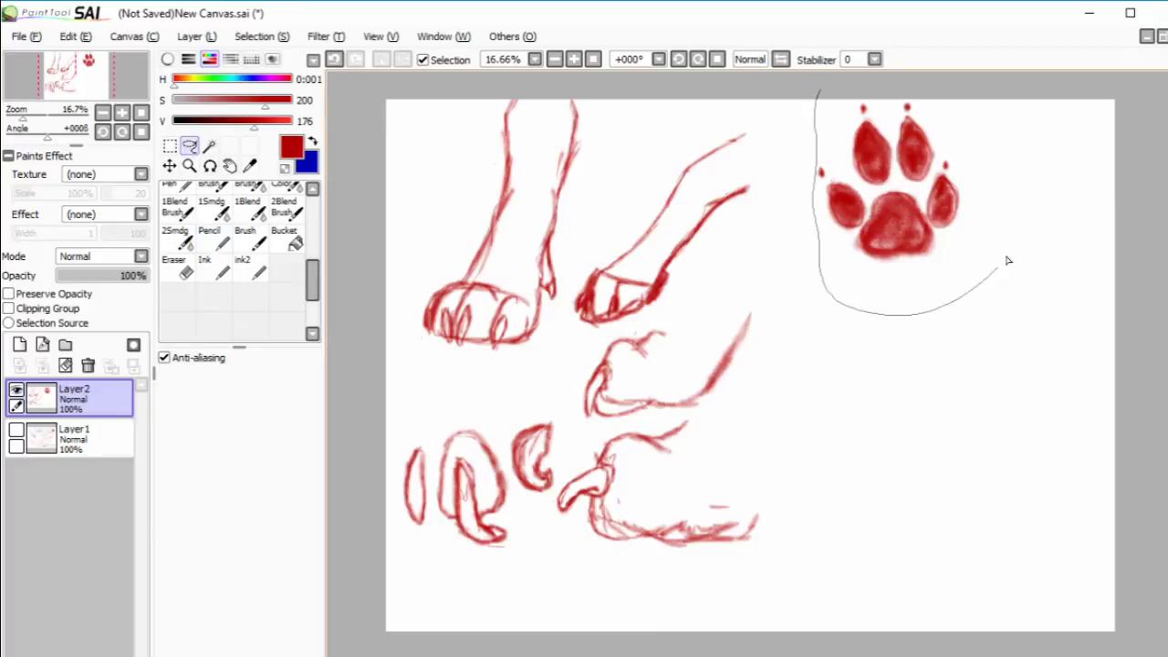
pyautogui.moveTo(1007, 261)
pyautogui.mouseDown()
pyautogui.moveTo(917, 81)
pyautogui.moveTo(867, 109)
pyautogui.mouseUp()
pyautogui.moveTo(889, 237); pyautogui.dragTo(877, 232)
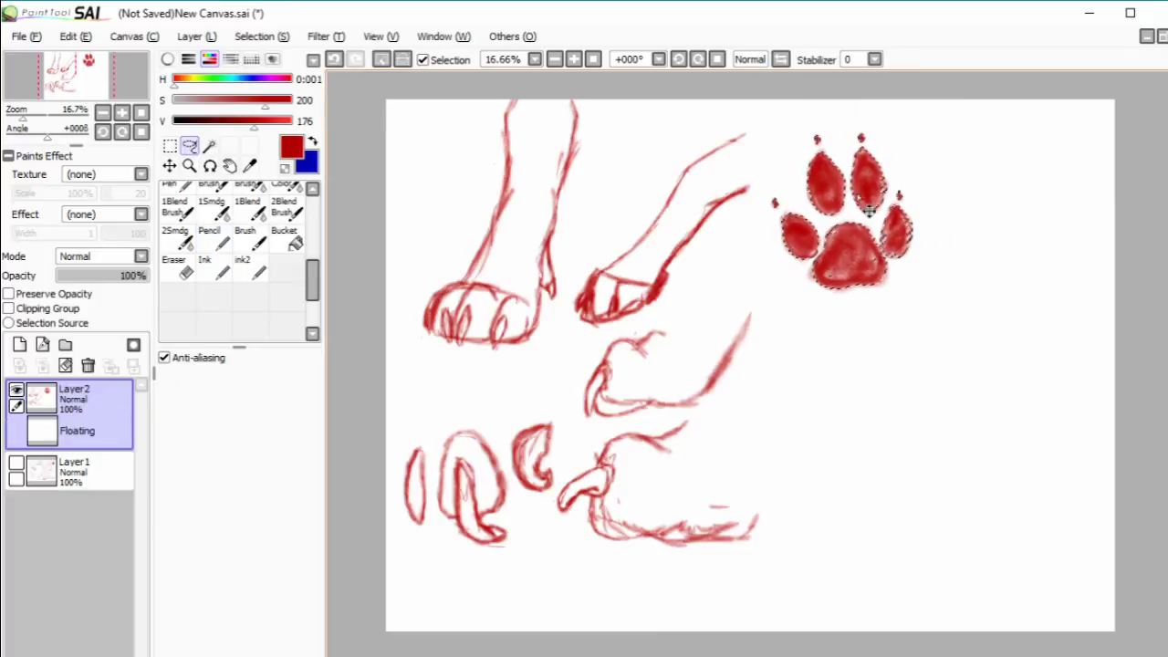
pyautogui.click(383, 62)
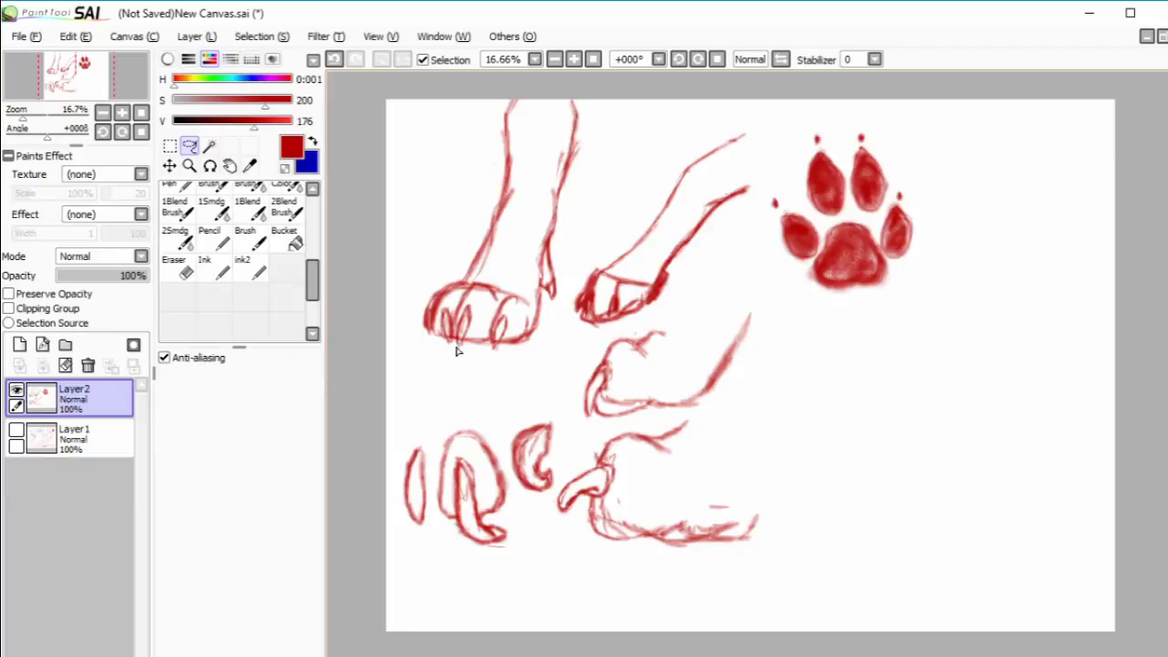
# - Sketch a side-view hind leg below the paw print, with a wedge-shaped toed paw, front and back leg lines, and an angled hock
pyautogui.click(224, 239)
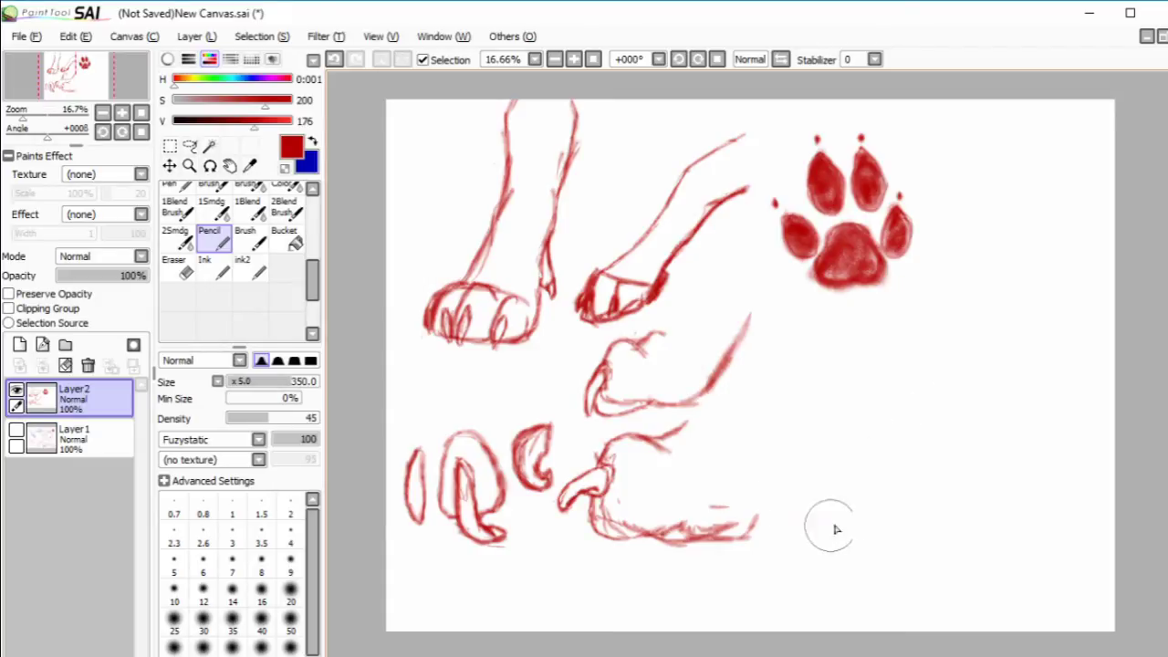
pyautogui.moveTo(835, 530); pyautogui.dragTo(831, 533)
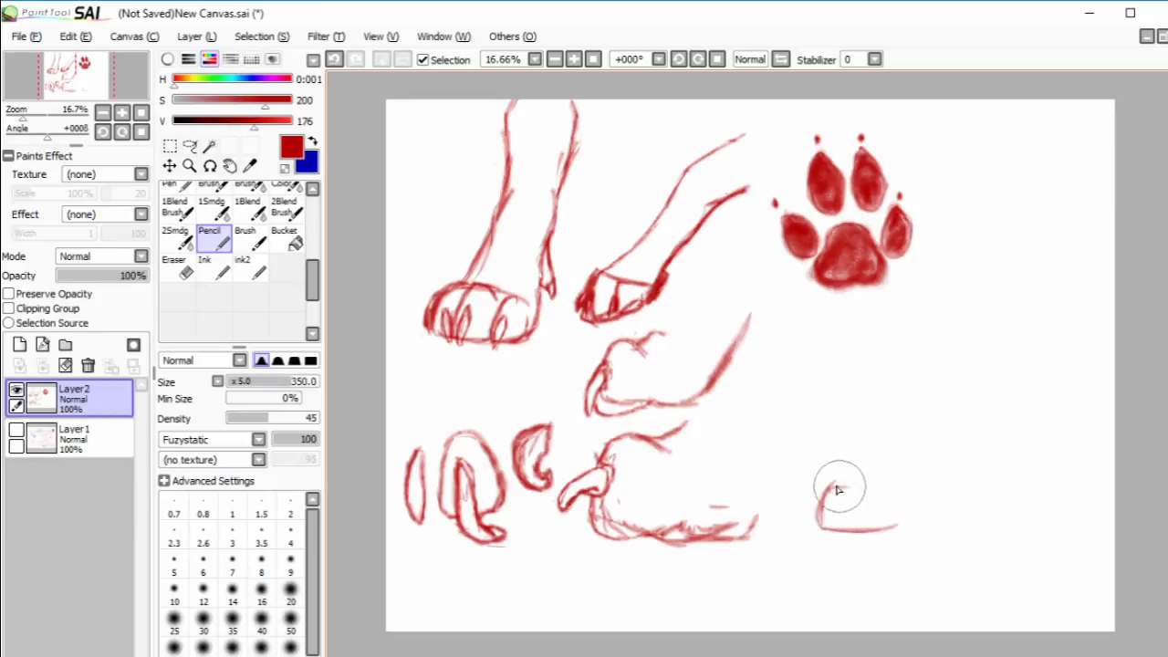
pyautogui.moveTo(838, 490)
pyautogui.mouseDown()
pyautogui.moveTo(913, 519)
pyautogui.moveTo(848, 523)
pyautogui.mouseUp()
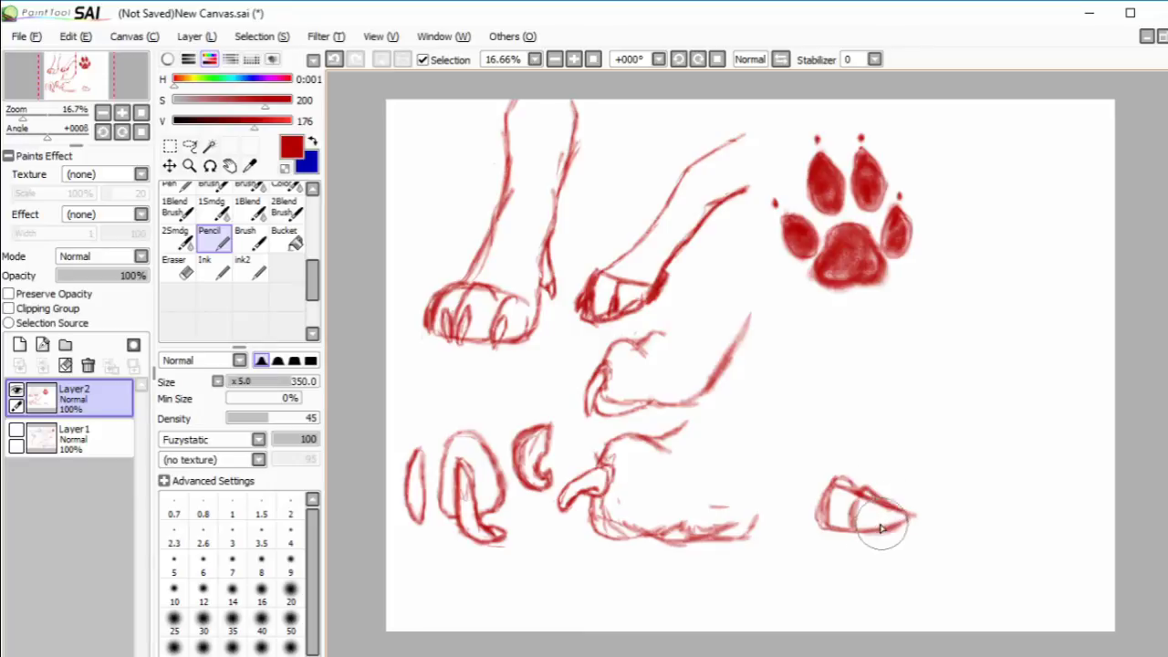
pyautogui.moveTo(906, 521); pyautogui.dragTo(930, 467)
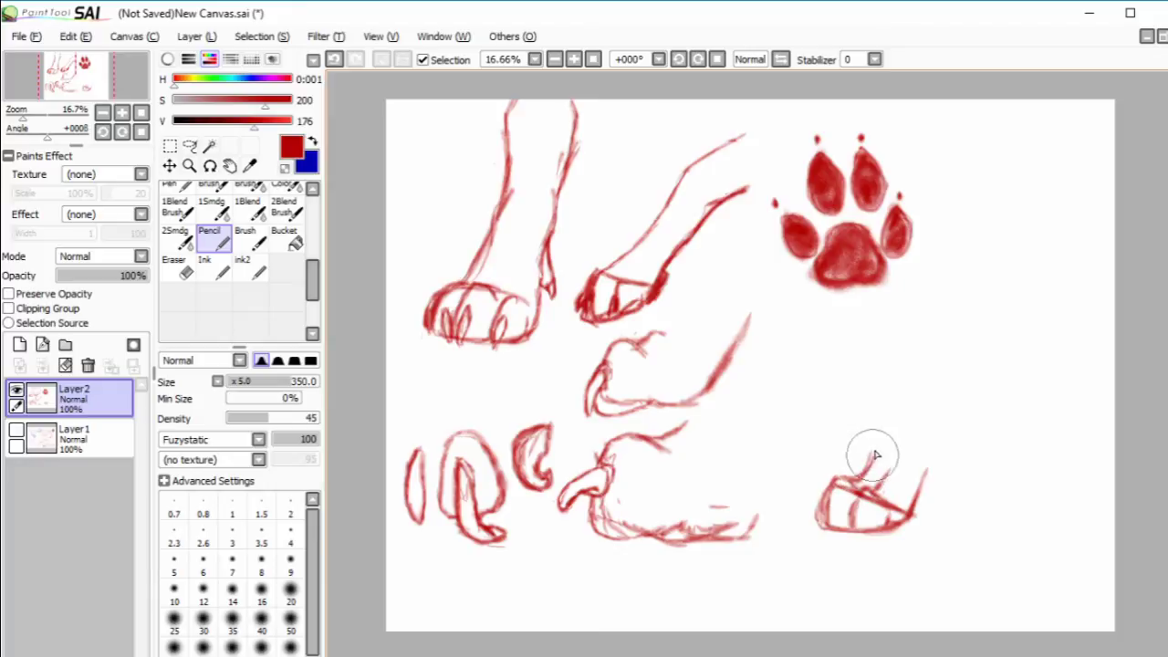
pyautogui.moveTo(871, 466); pyautogui.dragTo(892, 390)
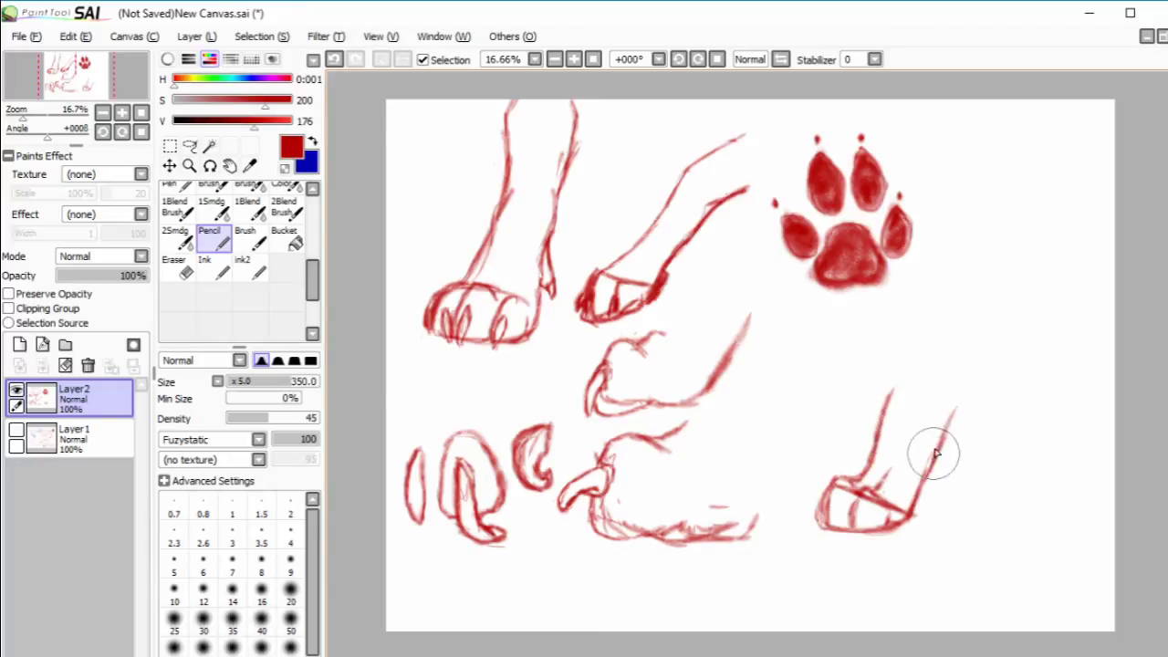
pyautogui.moveTo(912, 507)
pyautogui.mouseDown()
pyautogui.moveTo(963, 383)
pyautogui.moveTo(959, 346)
pyautogui.moveTo(959, 390)
pyautogui.moveTo(944, 354)
pyautogui.moveTo(938, 372)
pyautogui.moveTo(886, 346)
pyautogui.moveTo(829, 456)
pyautogui.mouseUp()
# - Erase the hind leg's front line and redraw it bending back toward the upper leg opposite the hock
pyautogui.click(176, 266)
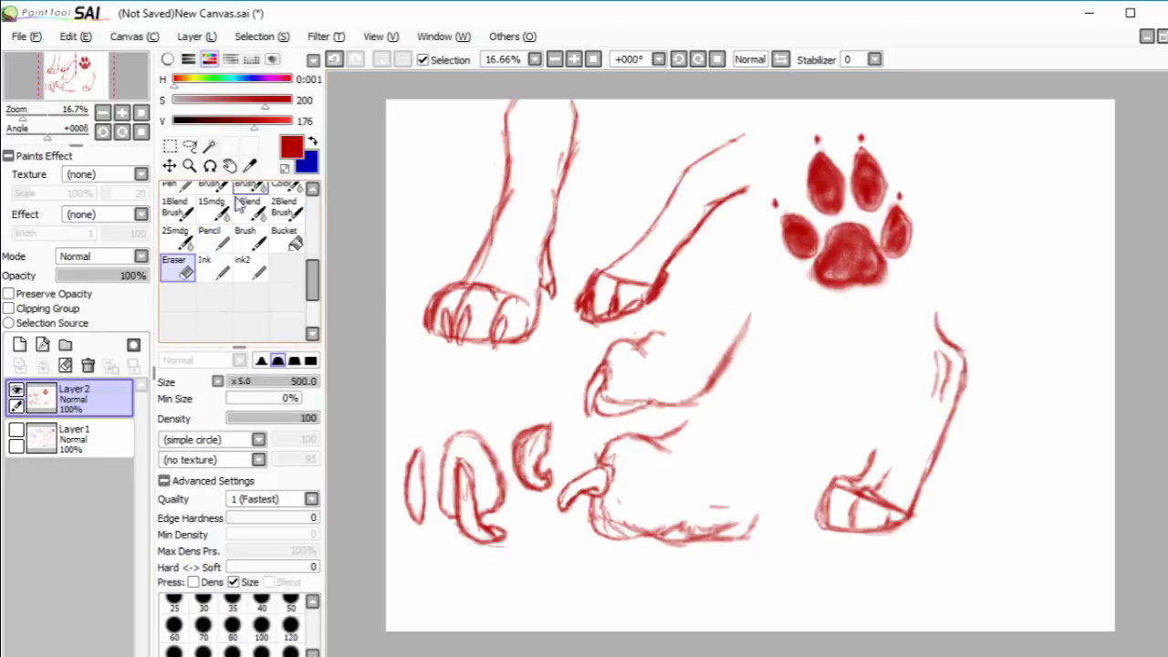
pyautogui.click(209, 236)
pyautogui.moveTo(889, 429)
pyautogui.mouseDown()
pyautogui.moveTo(885, 456)
pyautogui.moveTo(860, 477)
pyautogui.moveTo(888, 401)
pyautogui.mouseUp()
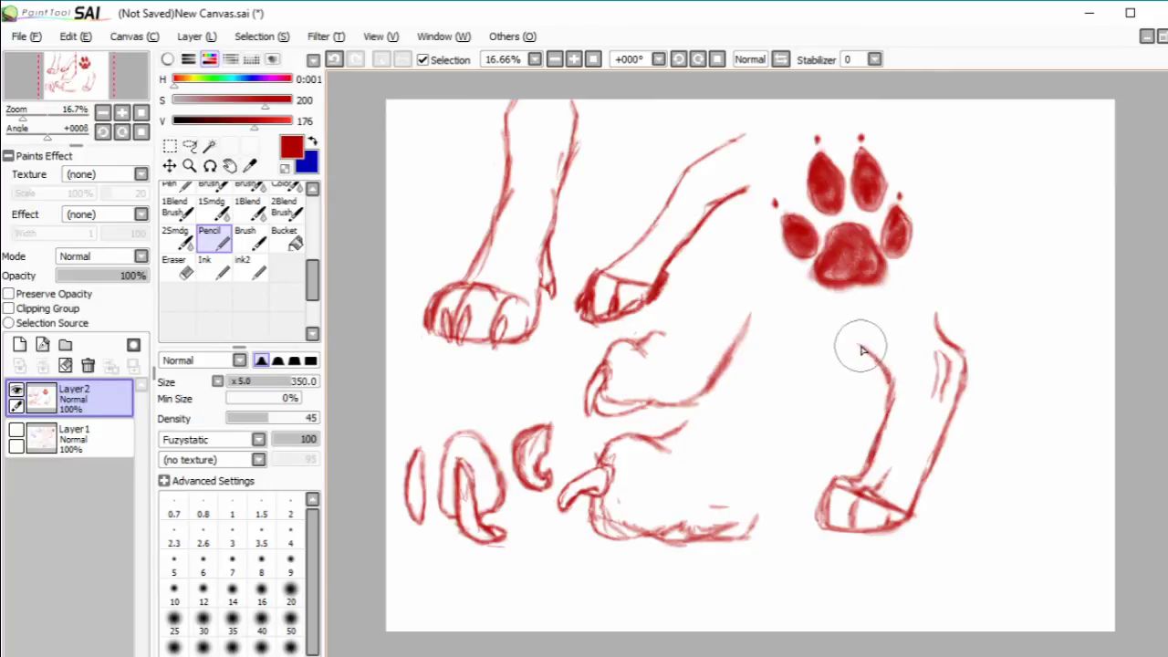
pyautogui.moveTo(860, 343)
pyautogui.mouseDown()
pyautogui.moveTo(891, 405)
pyautogui.moveTo(865, 479)
pyautogui.mouseUp()
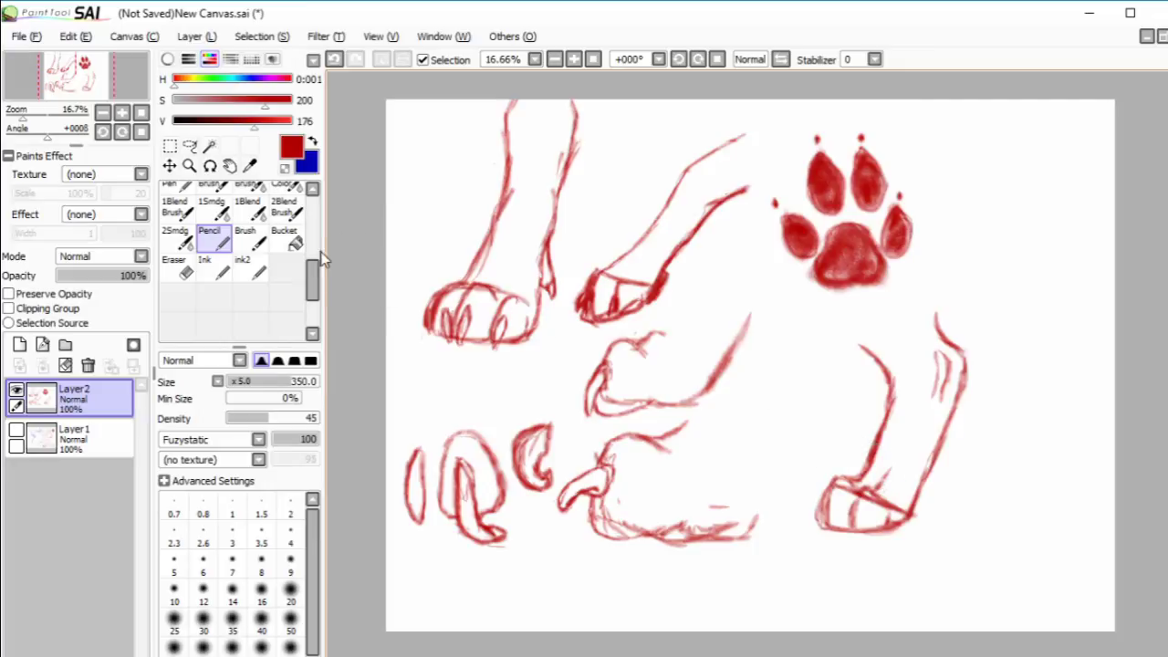
# - Lasso the hind leg's paw and lower shin, move them down to lengthen the leg, and deselect them
pyautogui.click(189, 146)
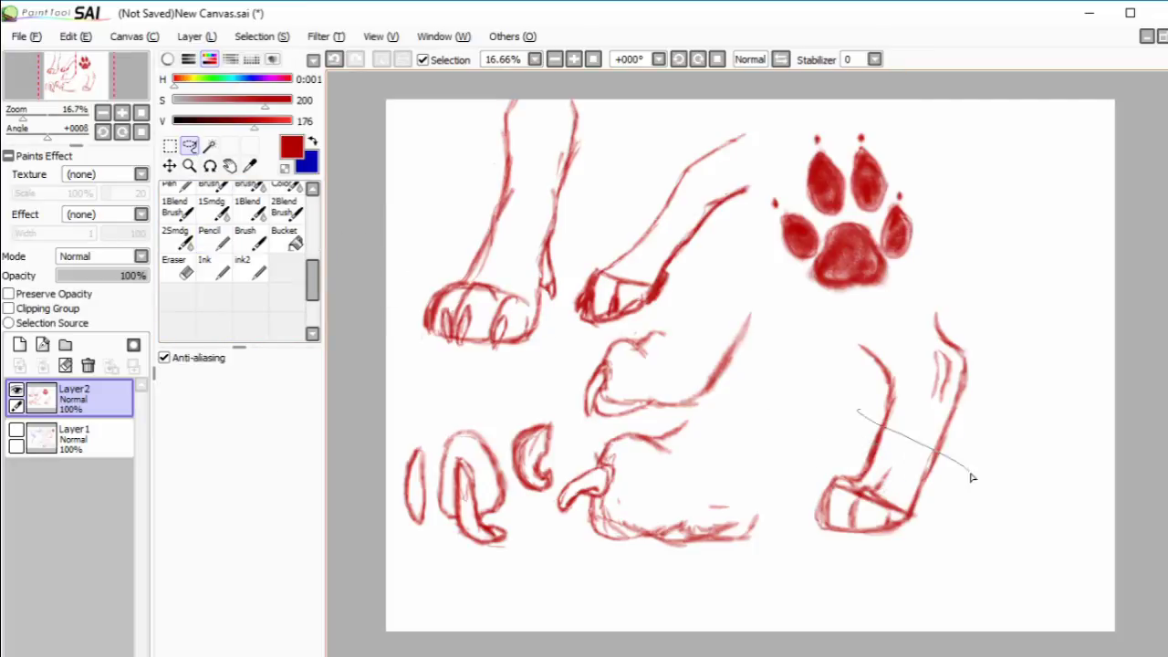
pyautogui.moveTo(797, 488); pyautogui.dragTo(857, 410)
pyautogui.moveTo(886, 490); pyautogui.dragTo(839, 534)
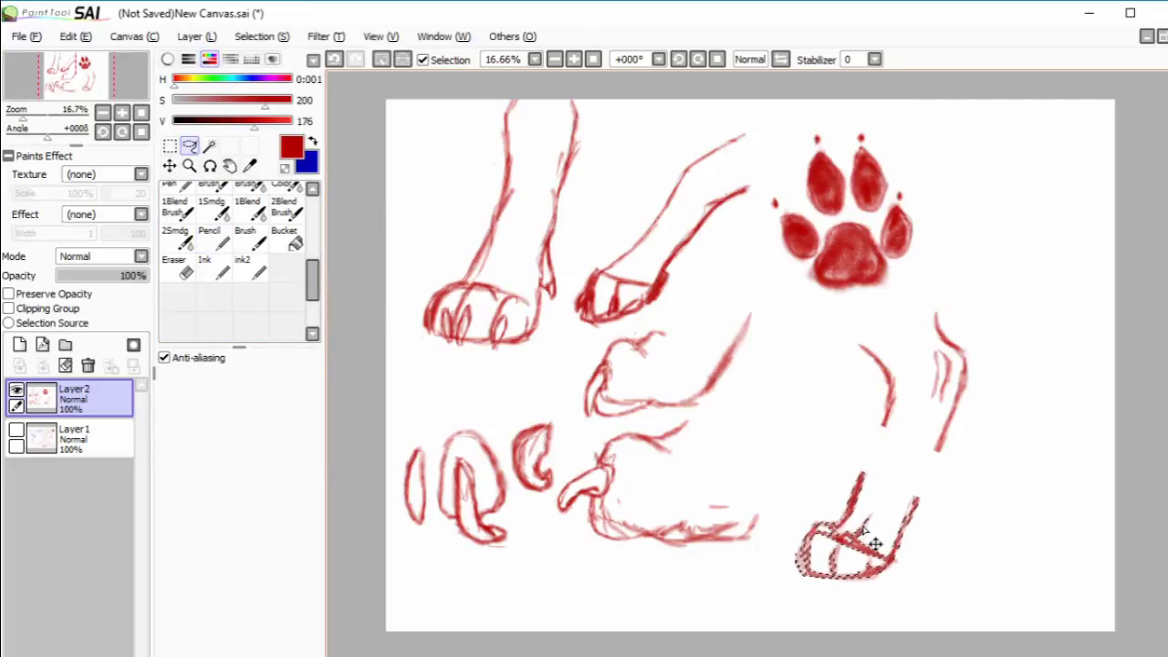
pyautogui.click(381, 59)
# - Join the hind leg's lines across the gap, add claws to the toes, and reshape the upper front line to narrow the leg
pyautogui.click(209, 235)
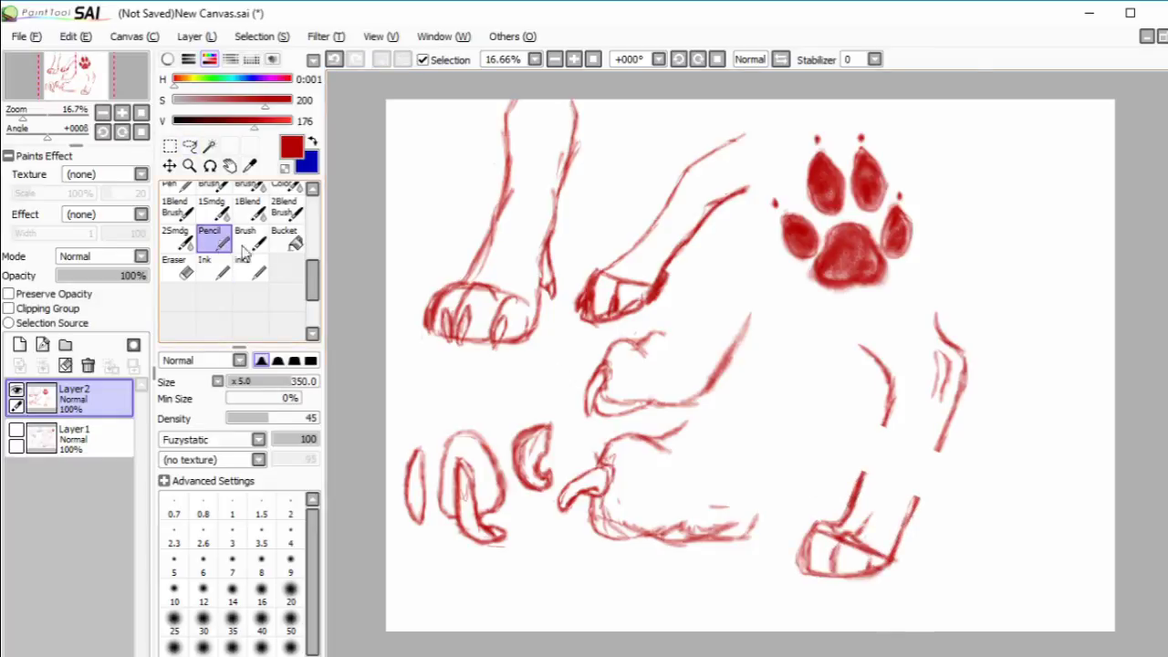
pyautogui.moveTo(874, 445)
pyautogui.mouseDown()
pyautogui.moveTo(876, 416)
pyautogui.moveTo(875, 452)
pyautogui.moveTo(919, 482)
pyautogui.moveTo(810, 568)
pyautogui.mouseUp()
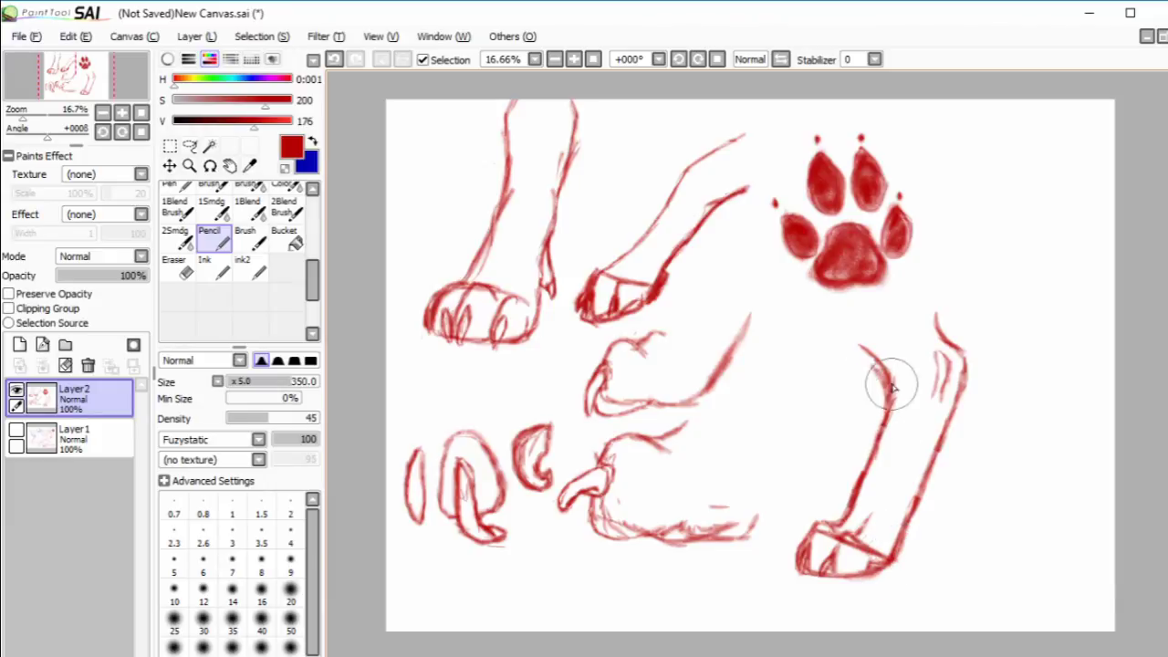
pyautogui.click(194, 267)
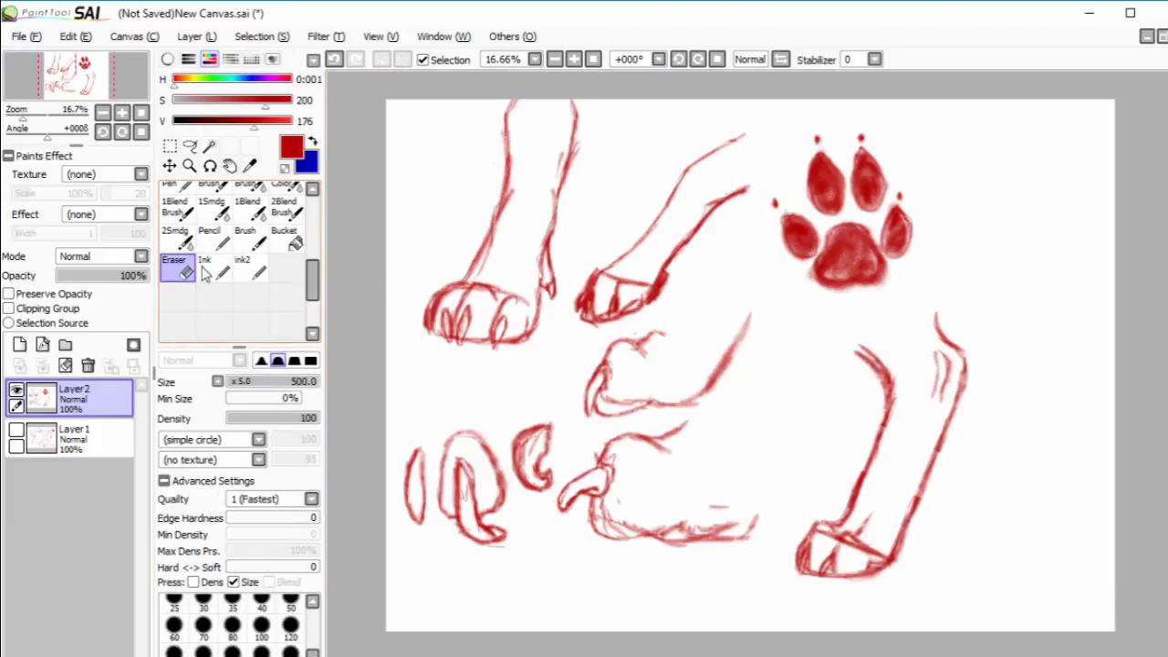
pyautogui.moveTo(860, 334)
pyautogui.mouseDown()
pyautogui.moveTo(895, 405)
pyautogui.moveTo(885, 460)
pyautogui.moveTo(843, 480)
pyautogui.moveTo(862, 474)
pyautogui.moveTo(866, 457)
pyautogui.moveTo(857, 489)
pyautogui.moveTo(878, 423)
pyautogui.moveTo(872, 451)
pyautogui.moveTo(872, 382)
pyautogui.moveTo(874, 415)
pyautogui.mouseUp()
pyautogui.click(211, 237)
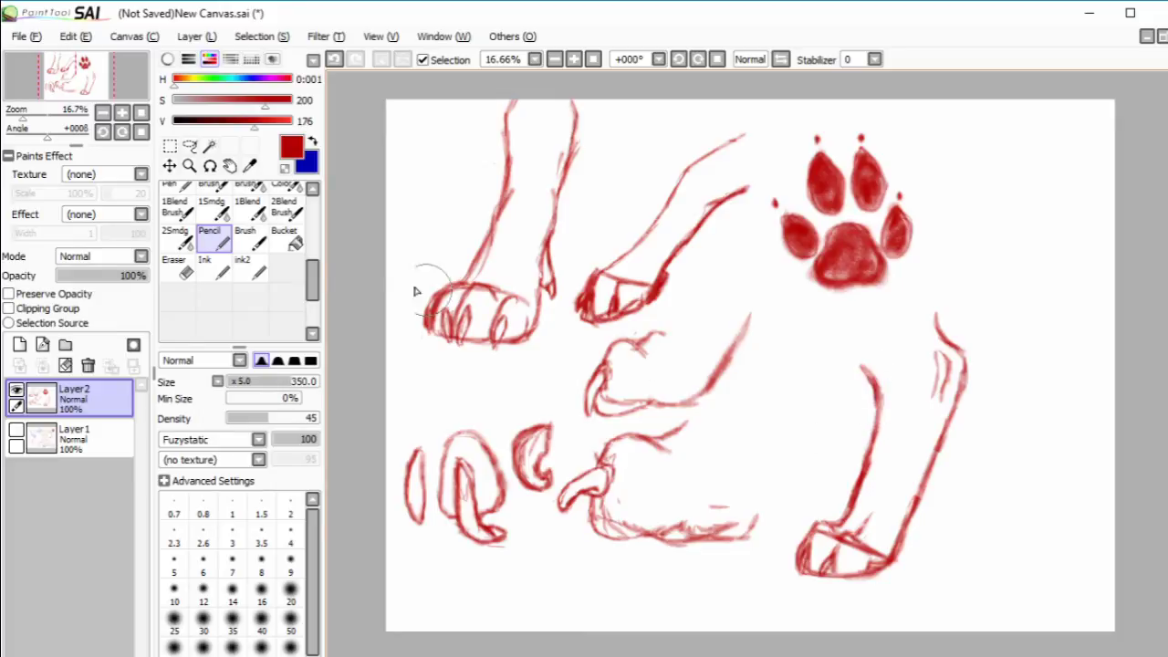
# - Erase and redraw the hock lower with a sharper heel and inner tendon lines, and erase the diagonal line crossing the toes
pyautogui.click(170, 272)
pyautogui.moveTo(923, 300)
pyautogui.mouseDown()
pyautogui.moveTo(932, 361)
pyautogui.moveTo(955, 340)
pyautogui.mouseUp()
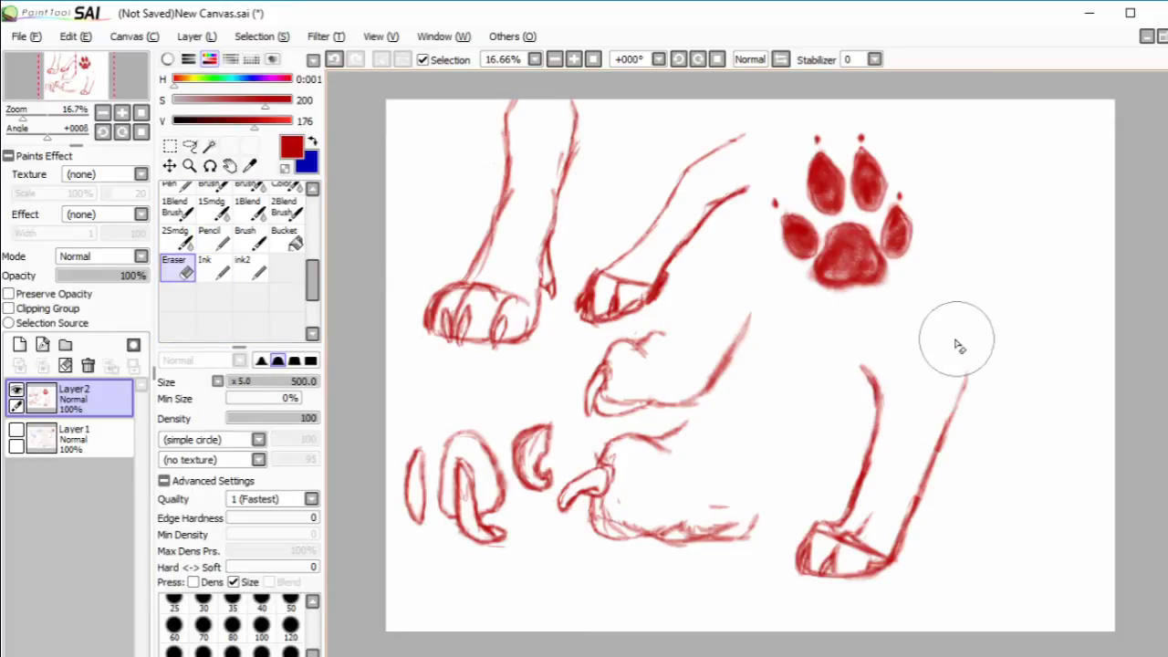
pyautogui.click(212, 239)
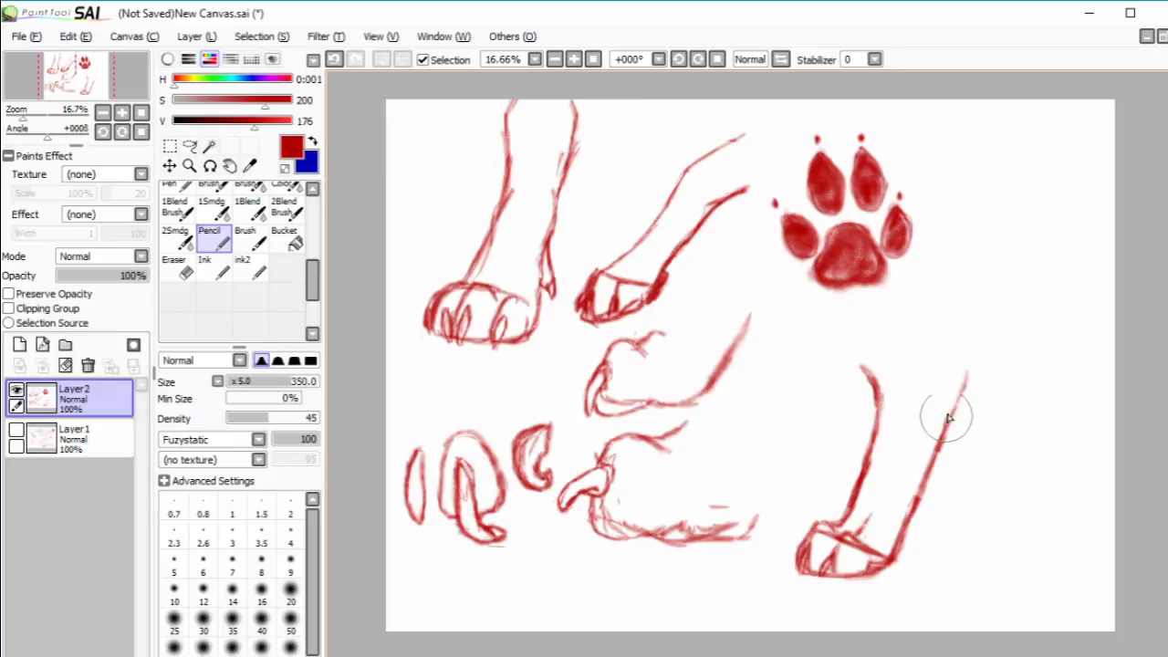
pyautogui.moveTo(959, 386); pyautogui.dragTo(924, 328)
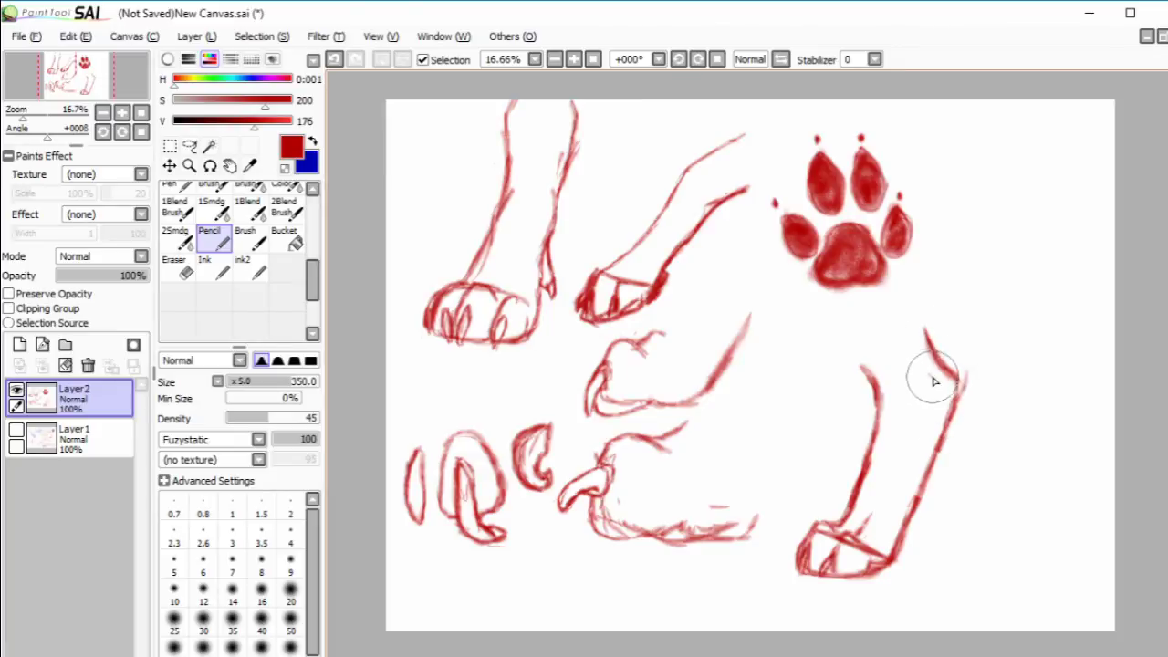
pyautogui.moveTo(934, 382); pyautogui.dragTo(935, 421)
pyautogui.moveTo(928, 377); pyautogui.dragTo(932, 400)
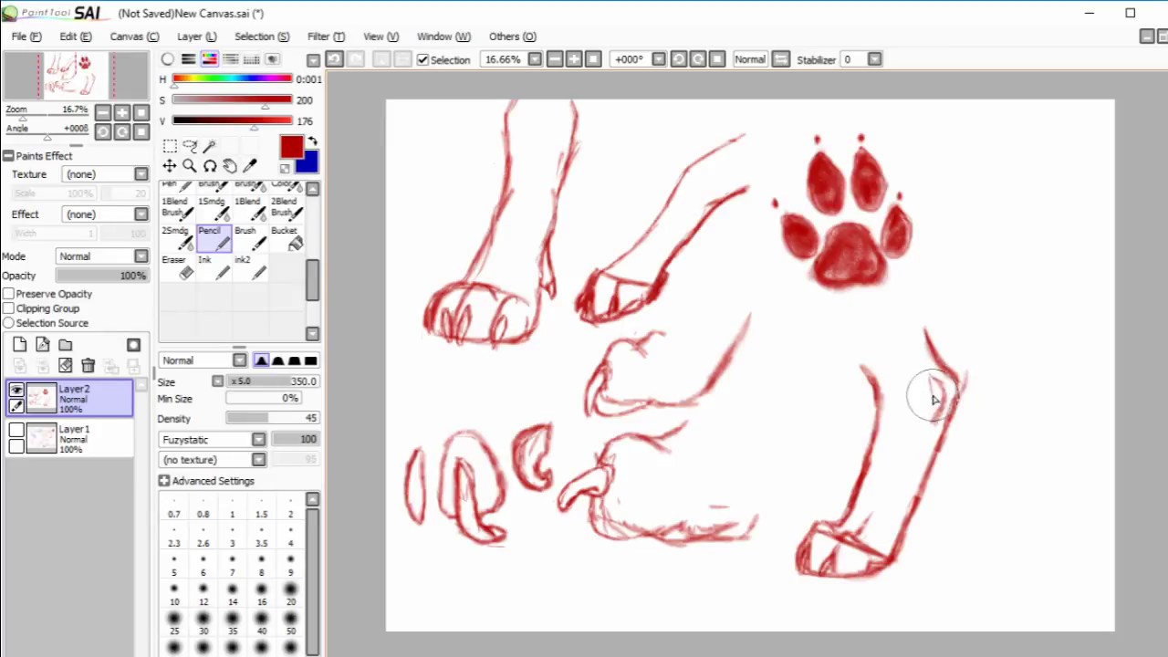
pyautogui.click(179, 265)
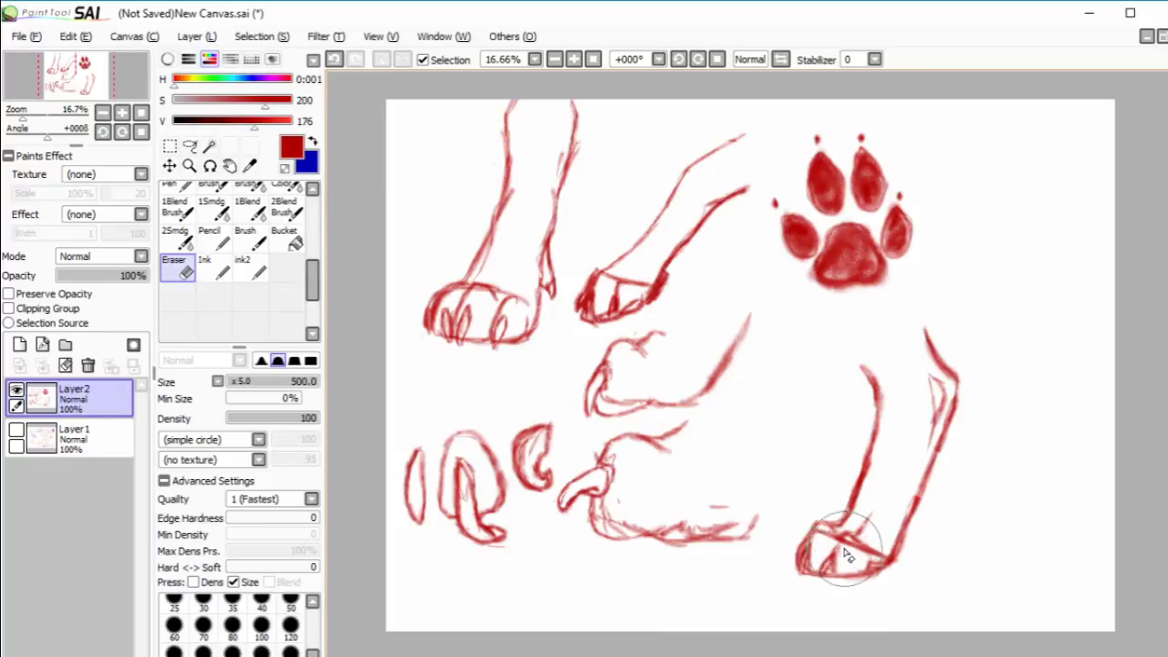
pyautogui.moveTo(848, 557)
pyautogui.mouseDown()
pyautogui.moveTo(835, 547)
pyautogui.moveTo(860, 552)
pyautogui.moveTo(824, 542)
pyautogui.moveTo(823, 529)
pyautogui.moveTo(835, 543)
pyautogui.mouseUp()
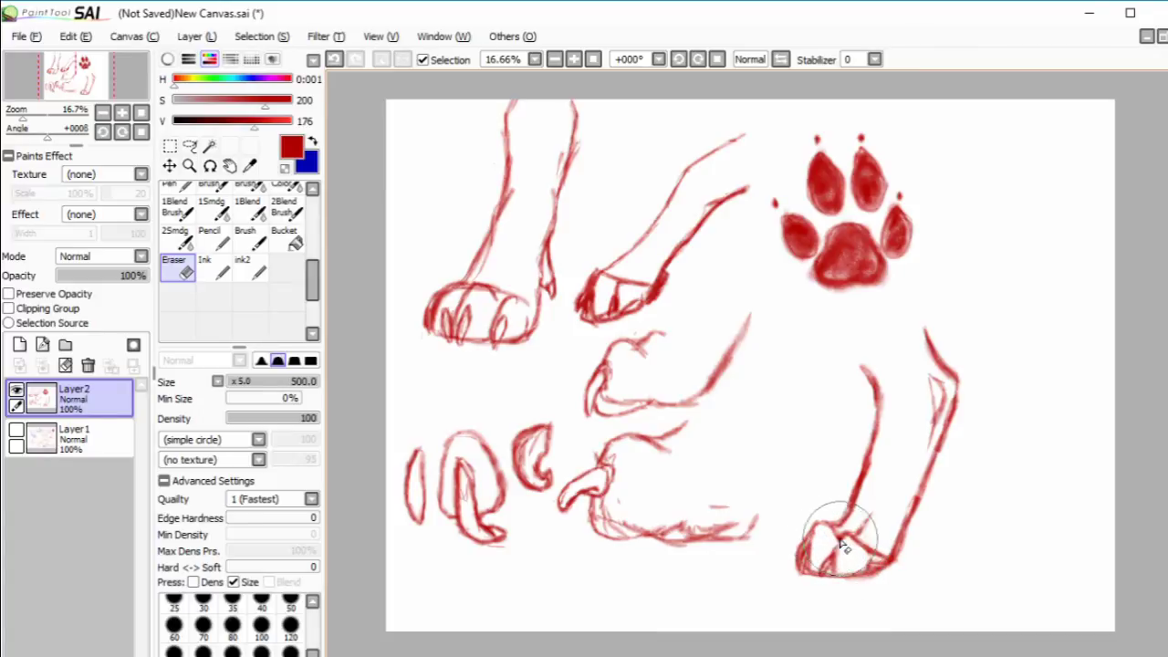
# - Draw three rows of four claw marks beside the paw print: converging on top, straight in the middle, and splayed outward below
pyautogui.click(220, 238)
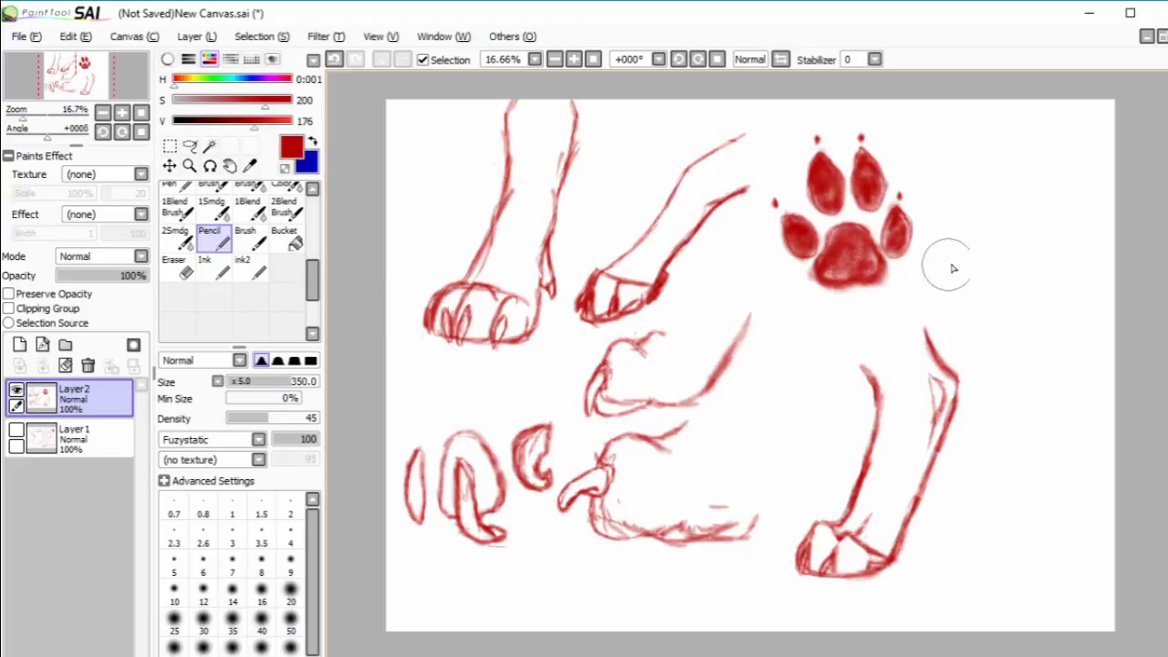
pyautogui.moveTo(998, 199)
pyautogui.mouseDown()
pyautogui.moveTo(997, 228)
pyautogui.moveTo(1032, 230)
pyautogui.mouseUp()
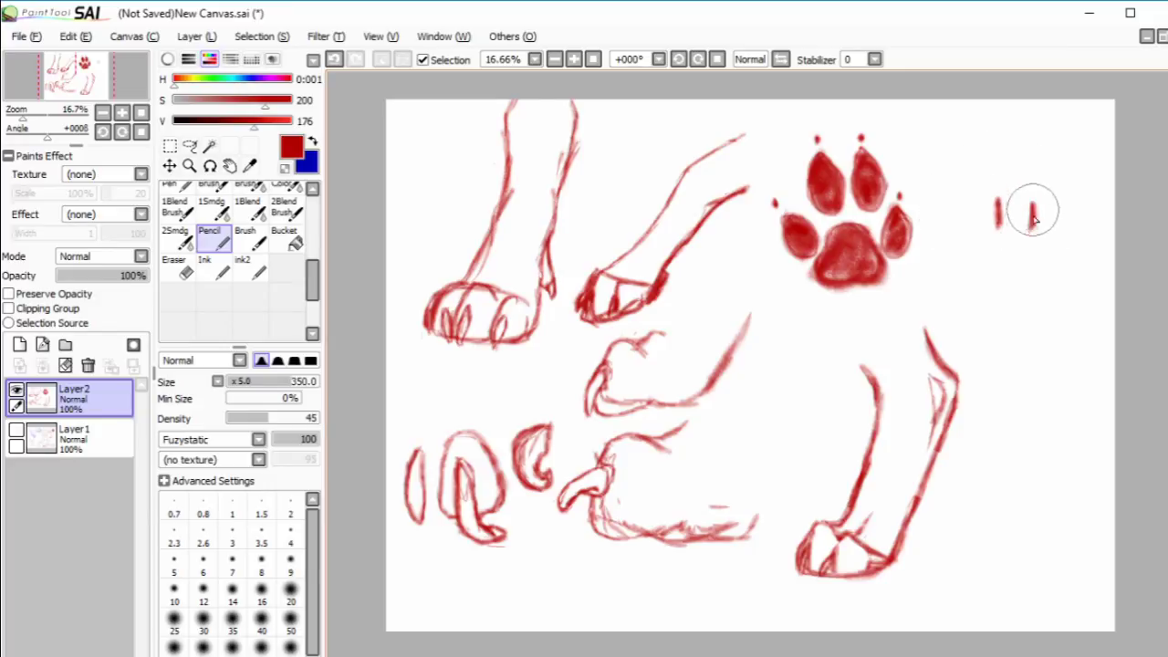
pyautogui.moveTo(970, 202); pyautogui.dragTo(969, 224)
pyautogui.moveTo(1058, 208); pyautogui.dragTo(1058, 229)
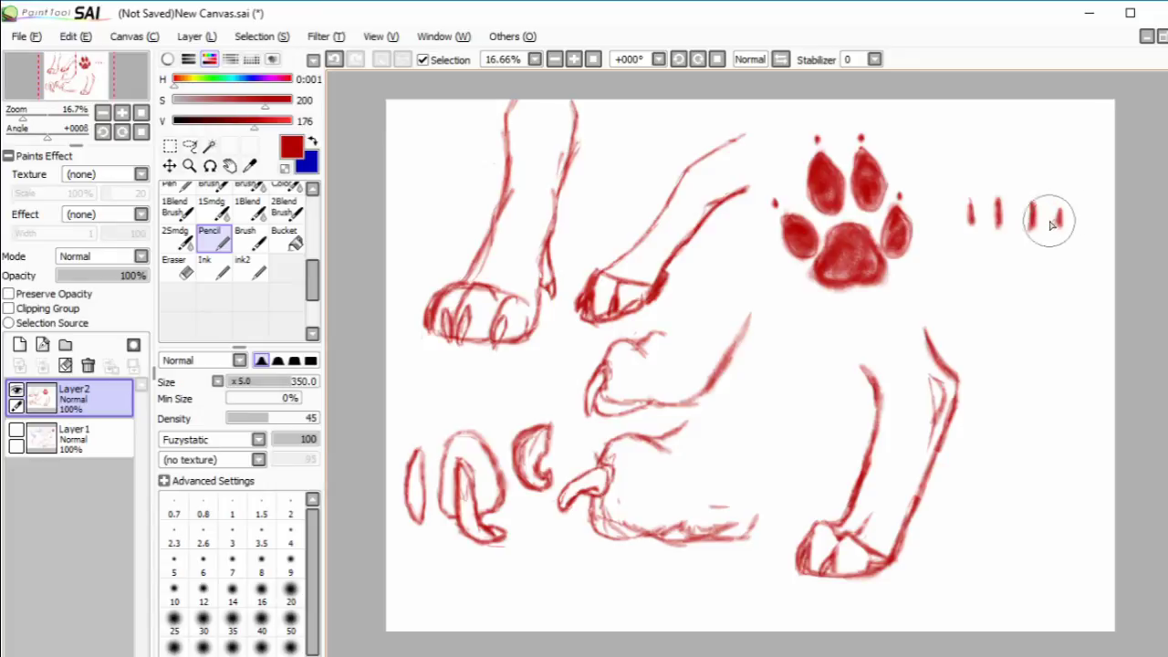
pyautogui.moveTo(959, 138)
pyautogui.mouseDown()
pyautogui.moveTo(962, 163)
pyautogui.moveTo(1015, 151)
pyautogui.moveTo(1009, 161)
pyautogui.mouseUp()
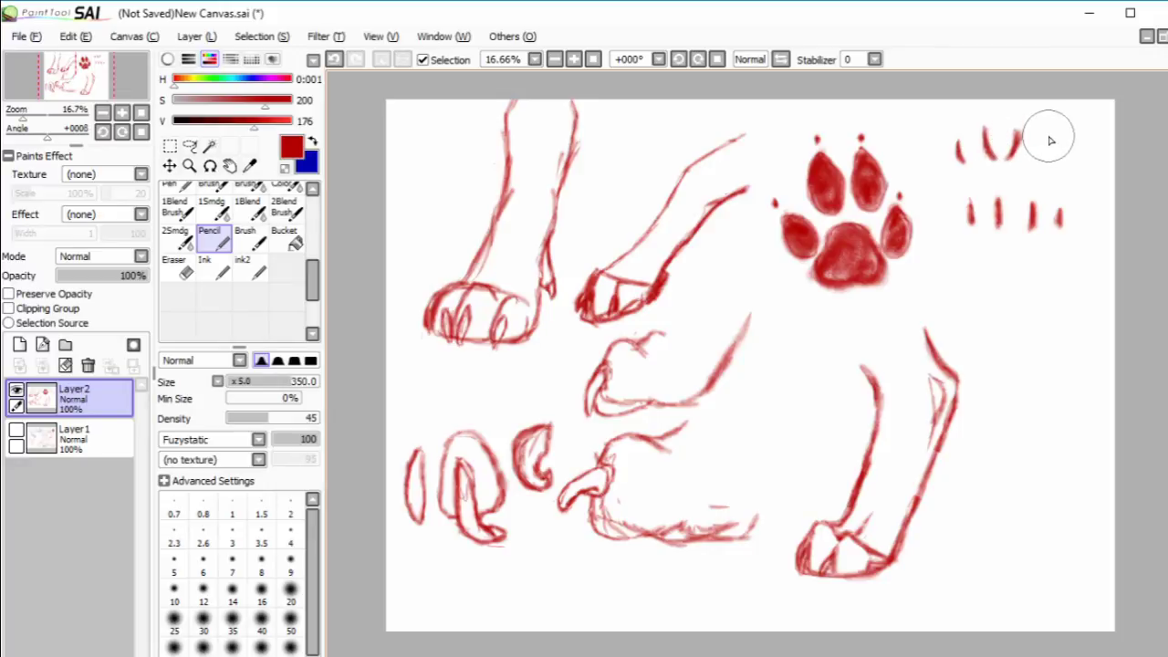
pyautogui.moveTo(1049, 139); pyautogui.dragTo(1041, 159)
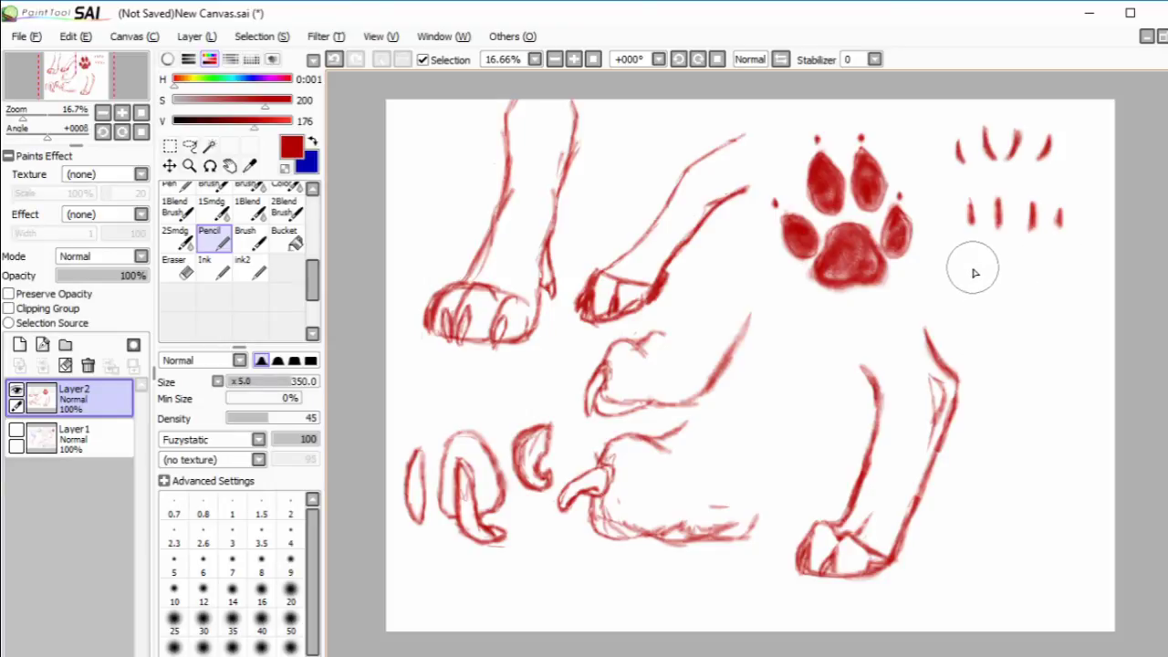
pyautogui.moveTo(974, 269)
pyautogui.mouseDown()
pyautogui.moveTo(964, 293)
pyautogui.moveTo(1001, 290)
pyautogui.moveTo(991, 299)
pyautogui.moveTo(1031, 282)
pyautogui.moveTo(1037, 302)
pyautogui.moveTo(1064, 296)
pyautogui.mouseUp()
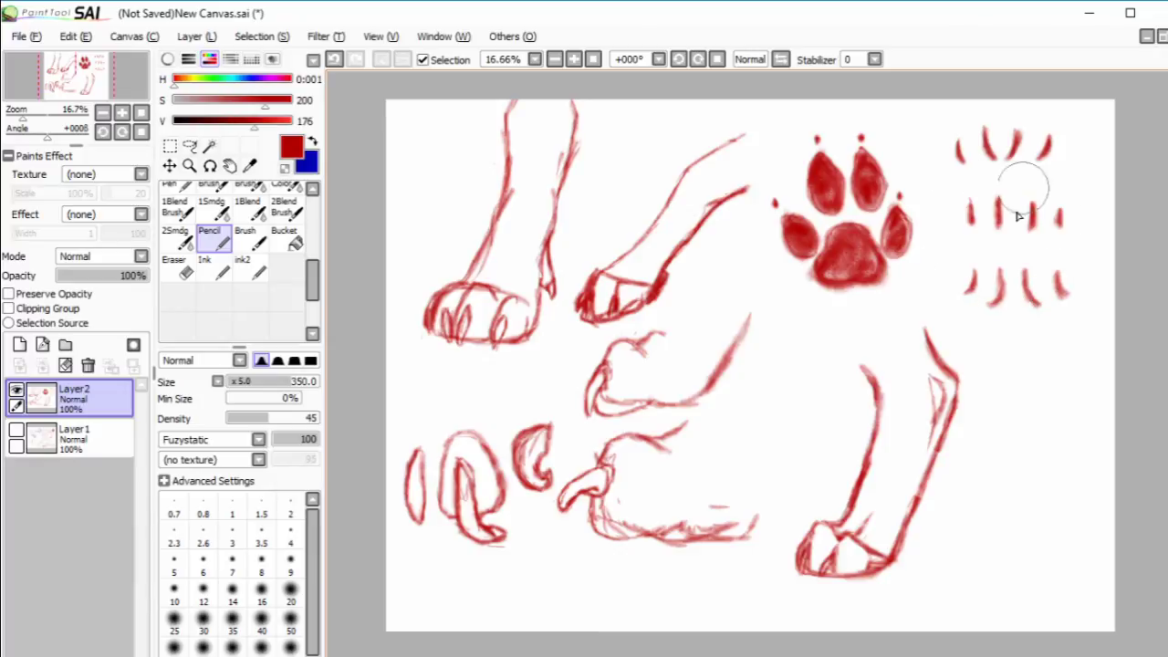
# - Handwrite "NOT A Good Time" below the splayed claw marks and draw a curved arrow pointing to that row
pyautogui.moveTo(1002, 330)
pyautogui.mouseDown()
pyautogui.moveTo(997, 352)
pyautogui.moveTo(1012, 328)
pyautogui.moveTo(1039, 325)
pyautogui.moveTo(1047, 351)
pyautogui.mouseUp()
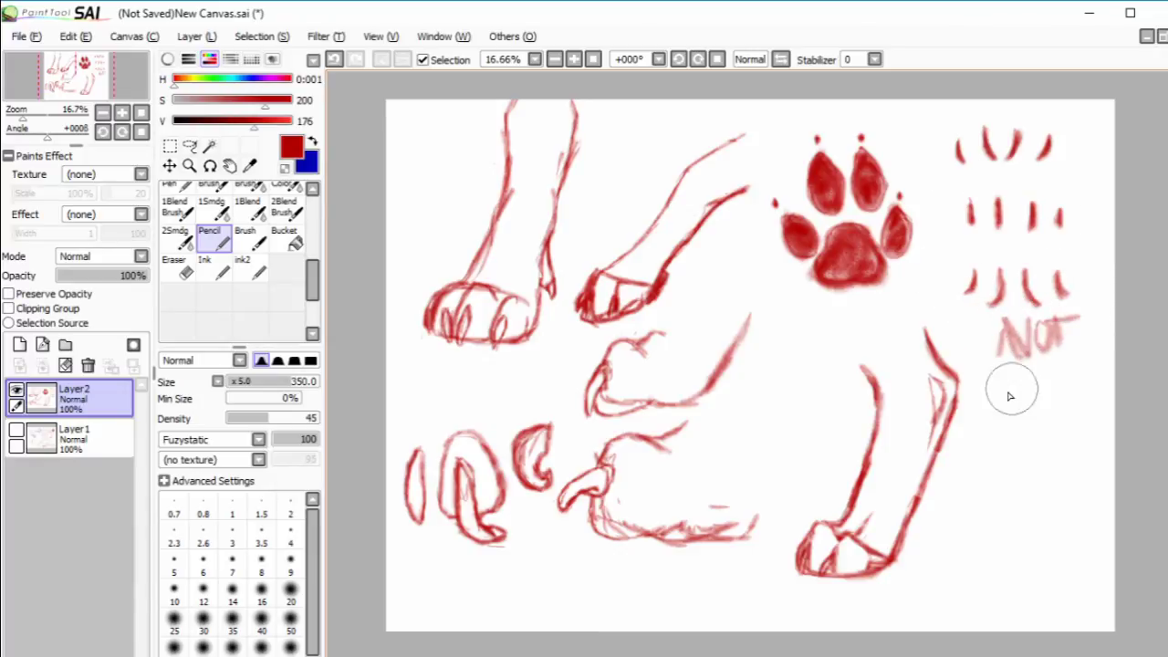
pyautogui.moveTo(1009, 396)
pyautogui.mouseDown()
pyautogui.moveTo(1030, 404)
pyautogui.moveTo(998, 432)
pyautogui.moveTo(1029, 440)
pyautogui.moveTo(1039, 417)
pyautogui.moveTo(1064, 425)
pyautogui.moveTo(990, 428)
pyautogui.moveTo(1023, 432)
pyautogui.moveTo(993, 462)
pyautogui.moveTo(1068, 484)
pyautogui.moveTo(1100, 331)
pyautogui.moveTo(1076, 298)
pyautogui.moveTo(1094, 301)
pyautogui.mouseUp()
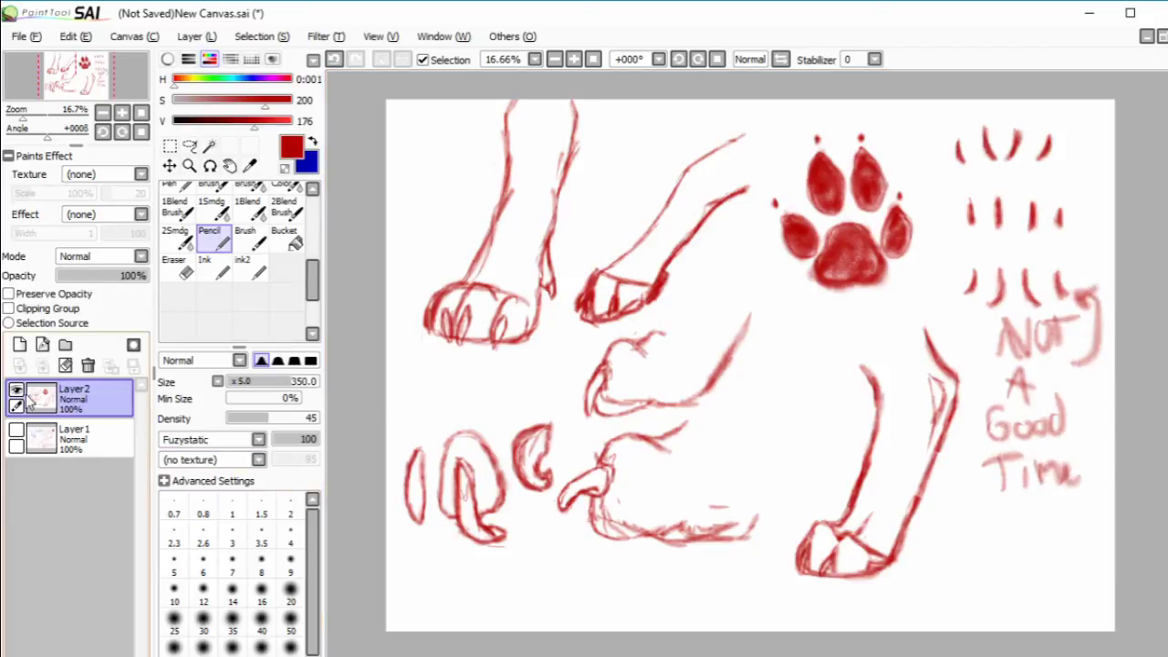